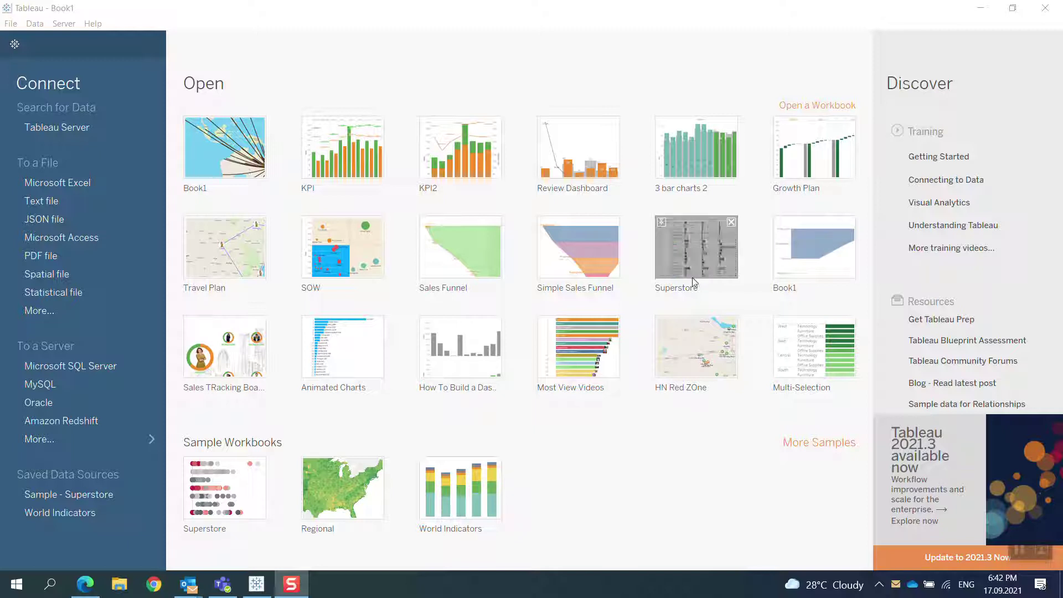
# Step: Open the Sample - Superstore saved data source in a new worksheet
pyautogui.click(62, 495)
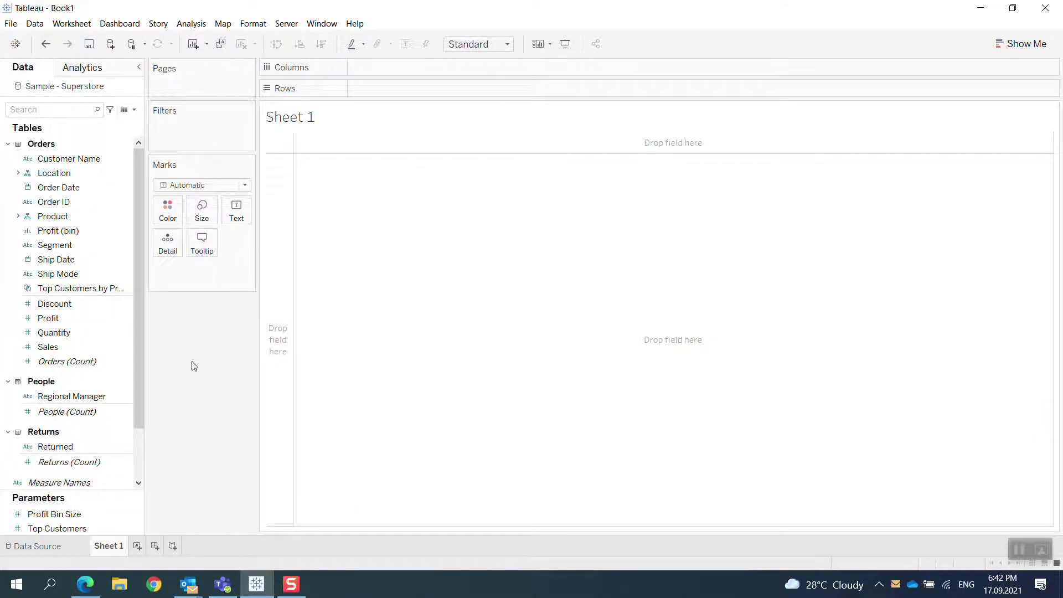
# Step: Open the Data pane dropdown menu that offers Create Calculated Field
pyautogui.click(130, 240)
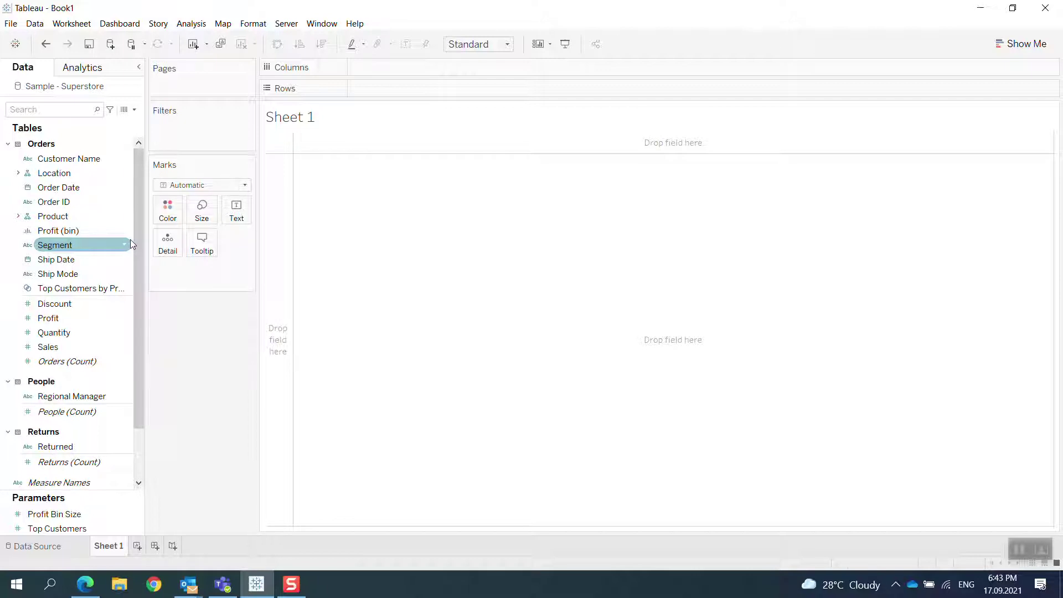
pyautogui.click(134, 109)
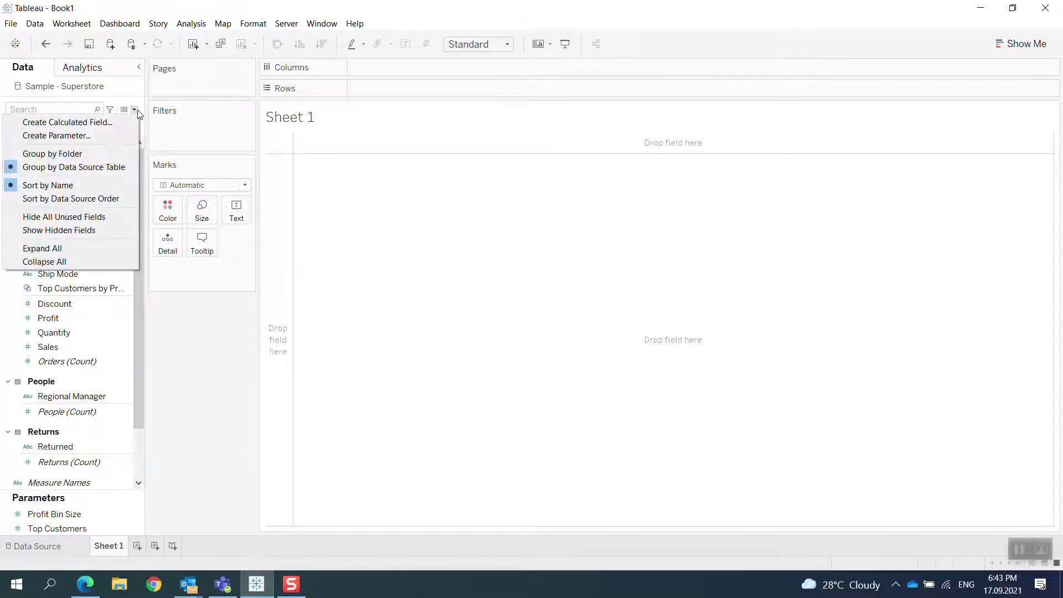
# Step: Create TY Sales as IF YEAR([Order Date])=YEAR(TODAY()) THEN [Sales] END and apply it
pyautogui.click(96, 123)
pyautogui.write('TY Sales')
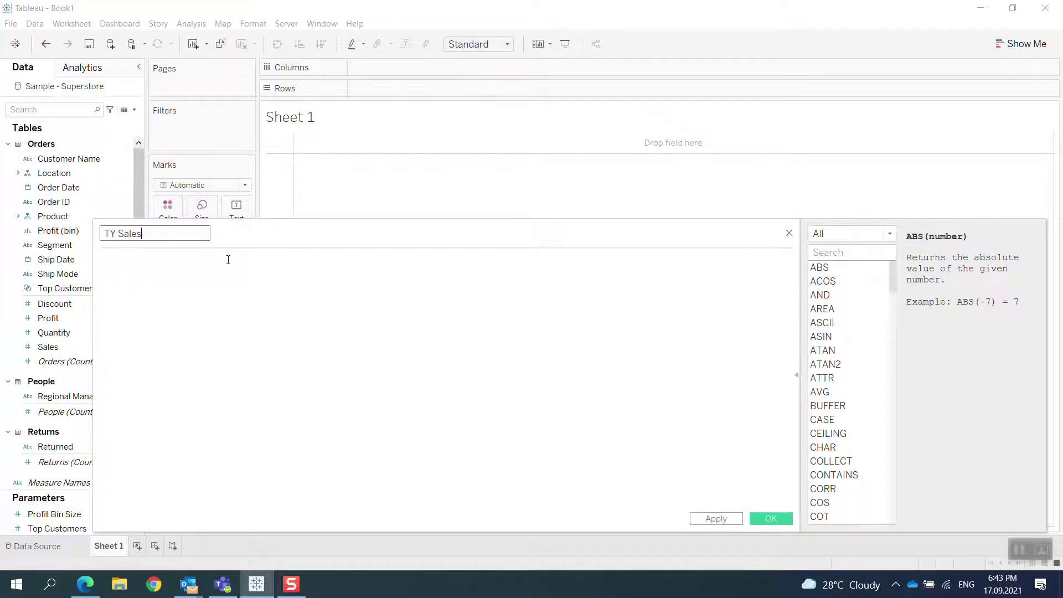
pyautogui.click(121, 256)
pyautogui.write('IF')
pyautogui.press('Return')
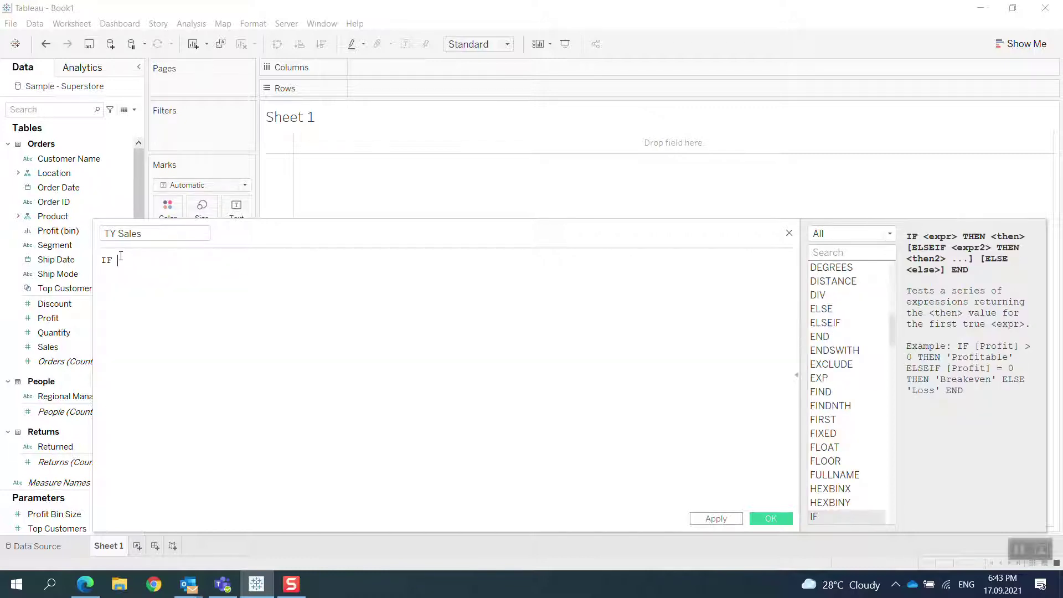
pyautogui.write('year')
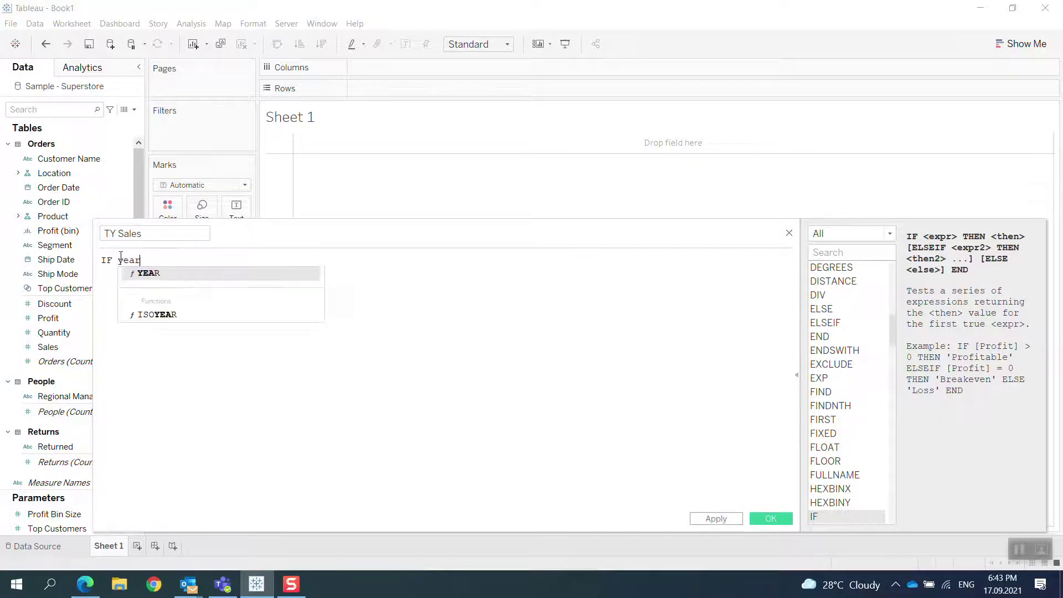
pyautogui.press('Return')
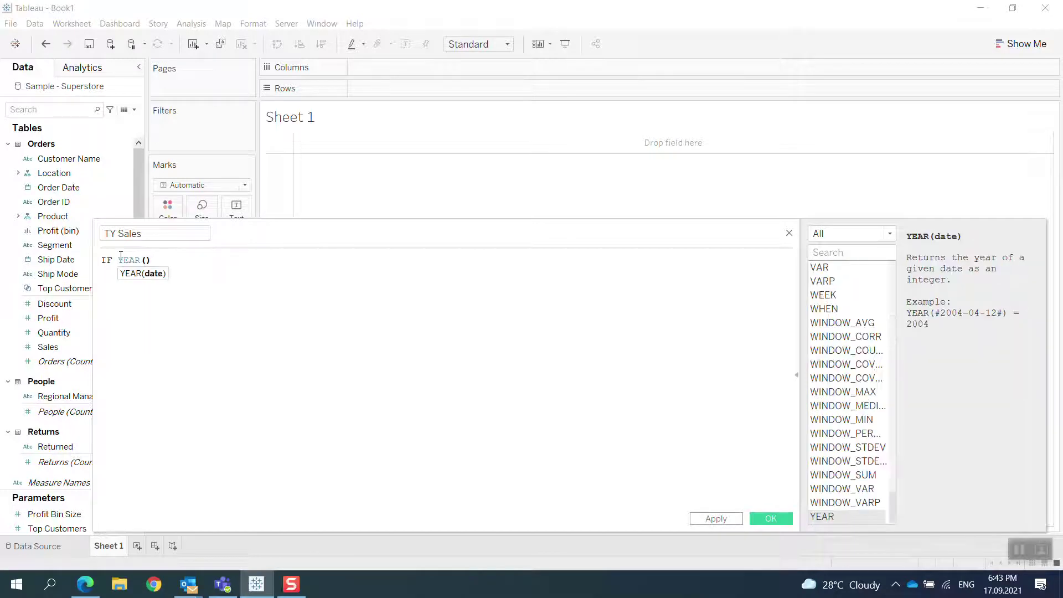
pyautogui.write('order')
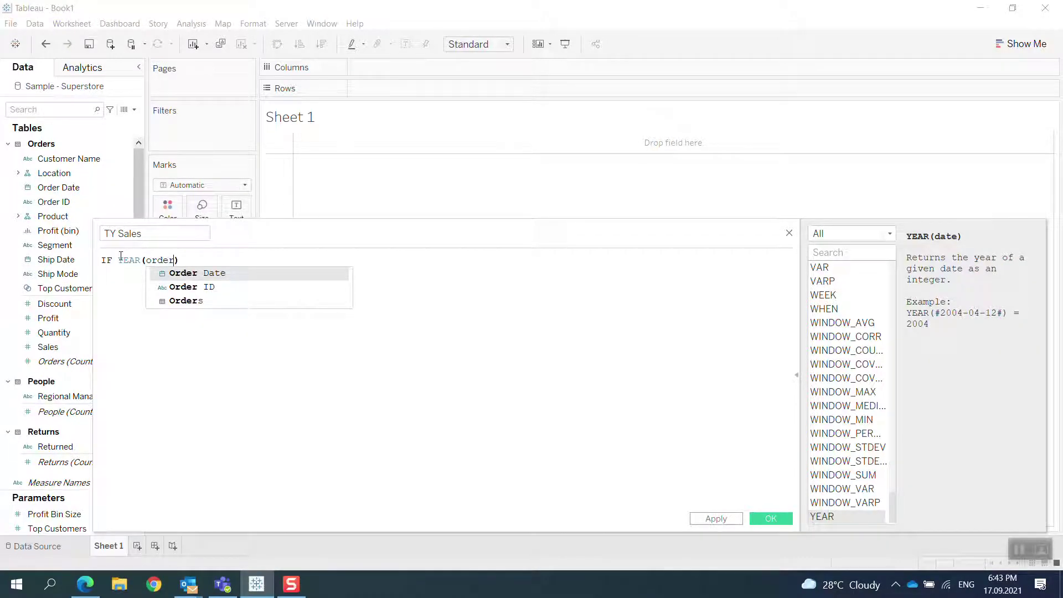
pyautogui.press('Return')
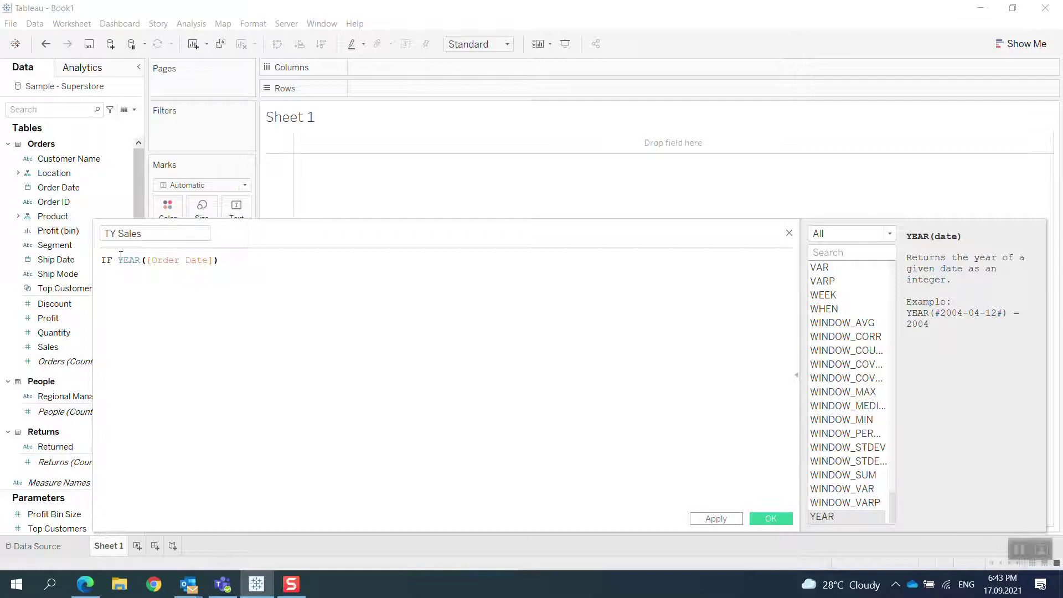
pyautogui.write('=')
pyautogui.write('year')
pyautogui.press('Return')
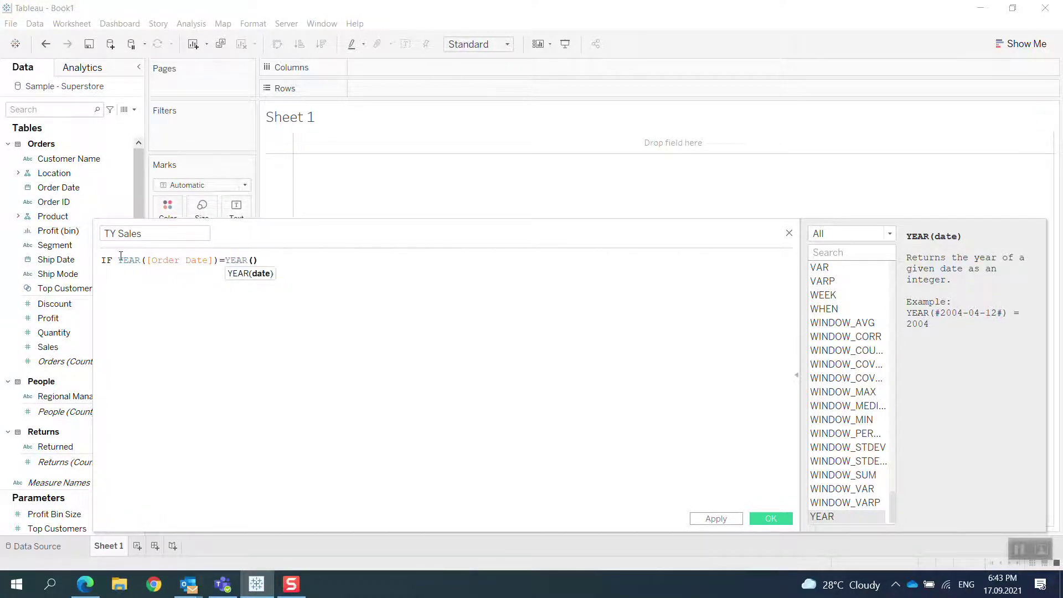
pyautogui.write('today')
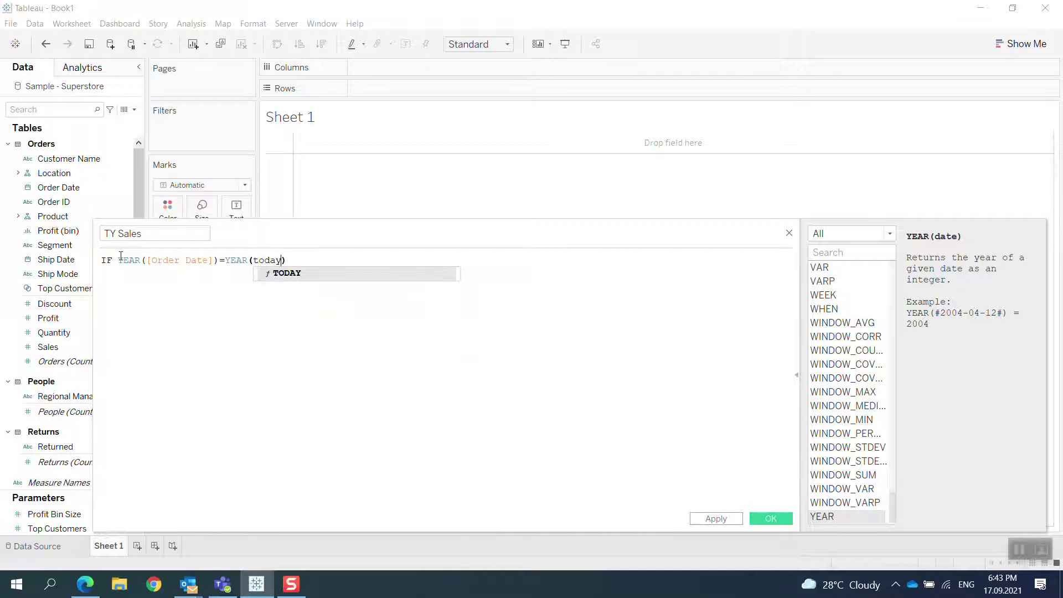
pyautogui.press('Return')
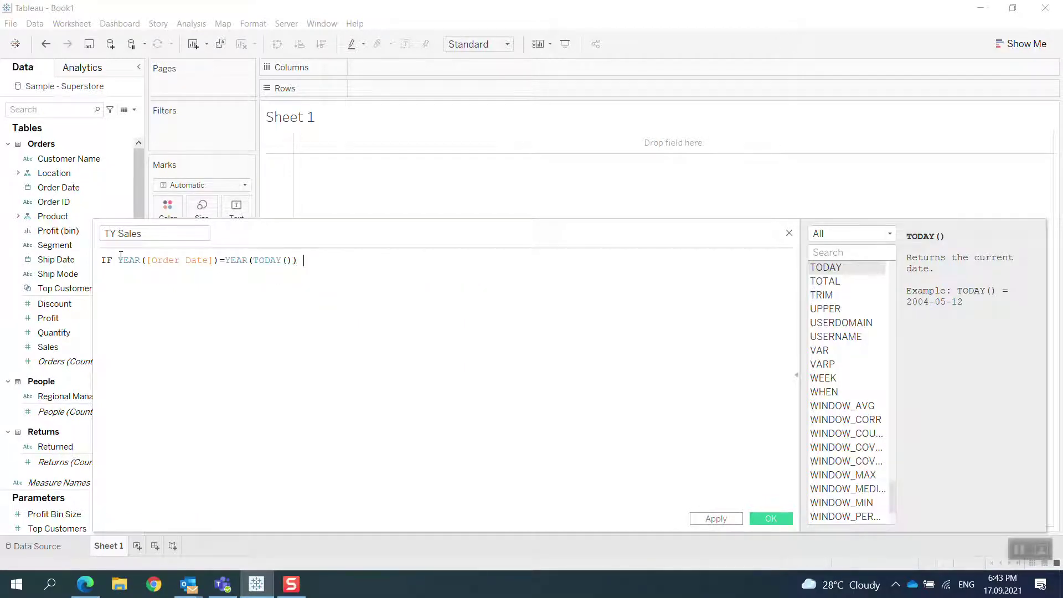
pyautogui.write('then ')
pyautogui.write('Sales')
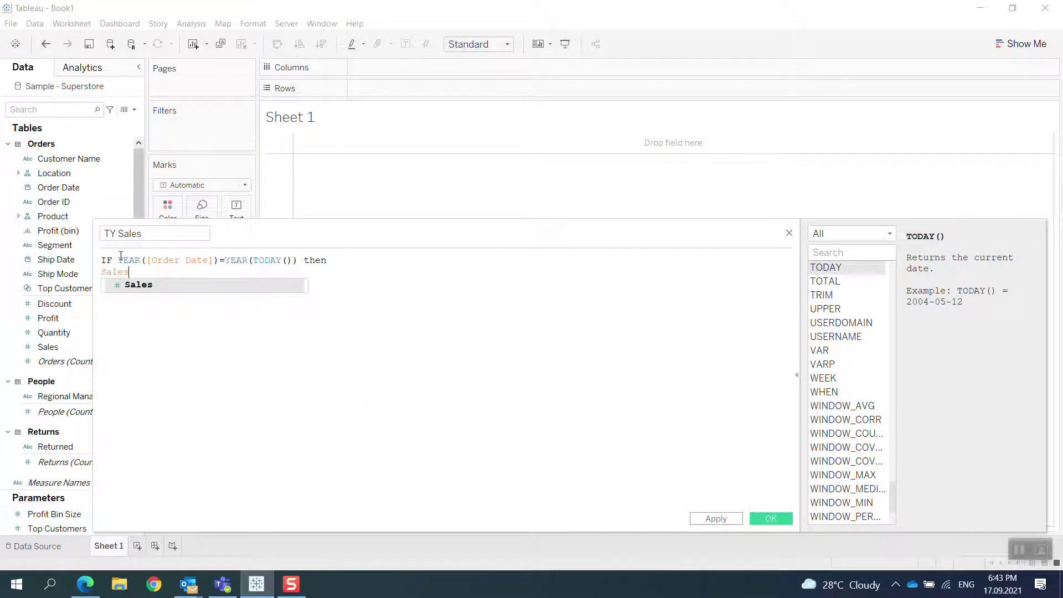
pyautogui.press('Return')
pyautogui.press('Return')
pyautogui.write('En')
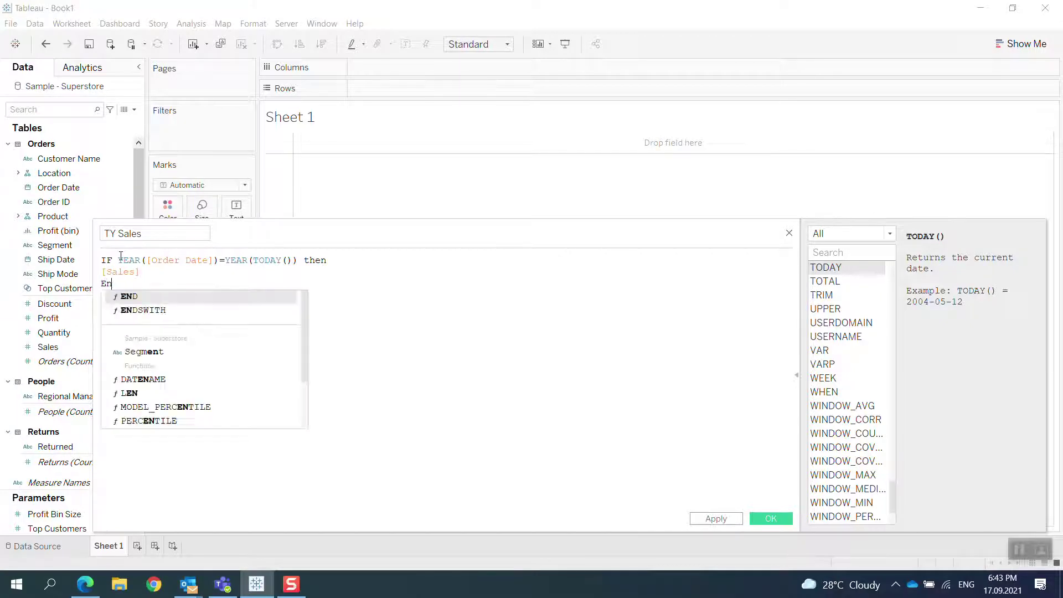
pyautogui.write('d')
pyautogui.press('Return')
pyautogui.press('Return')
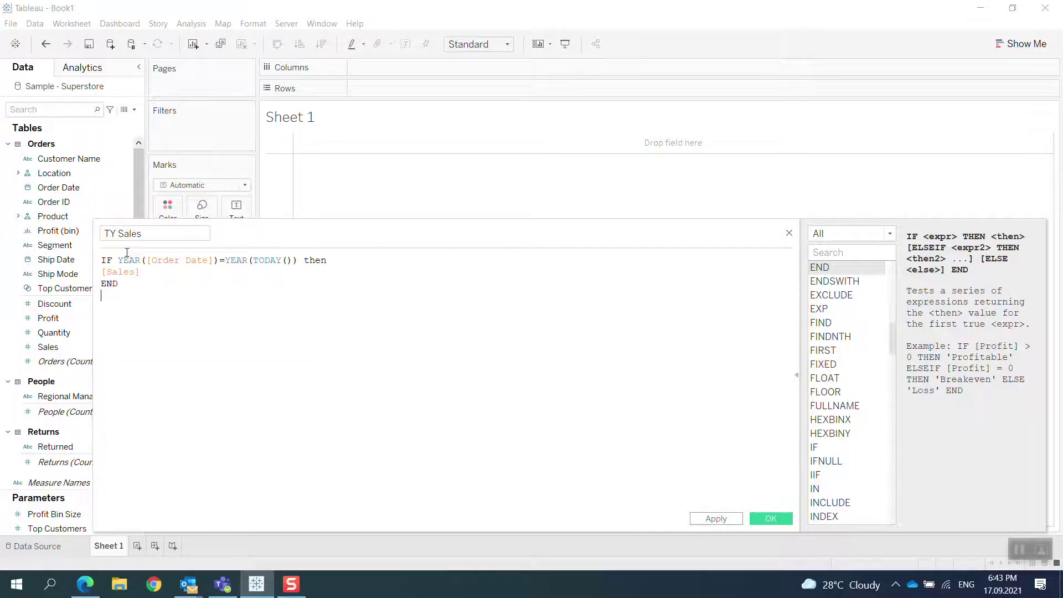
pyautogui.click(714, 519)
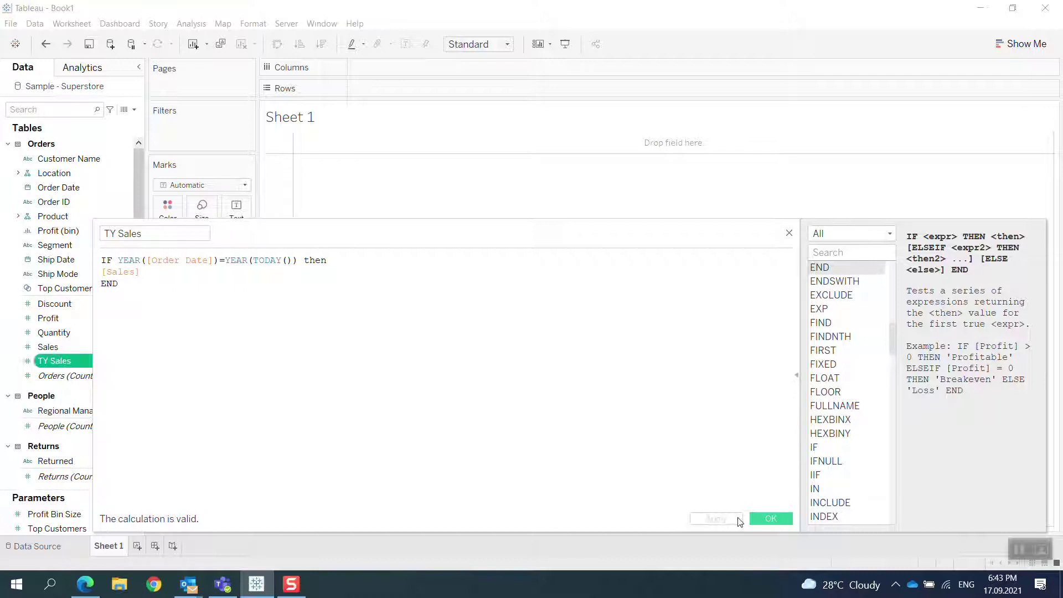
# Step: Close the TY Sales editor and duplicate the TY Sales field
pyautogui.click(764, 519)
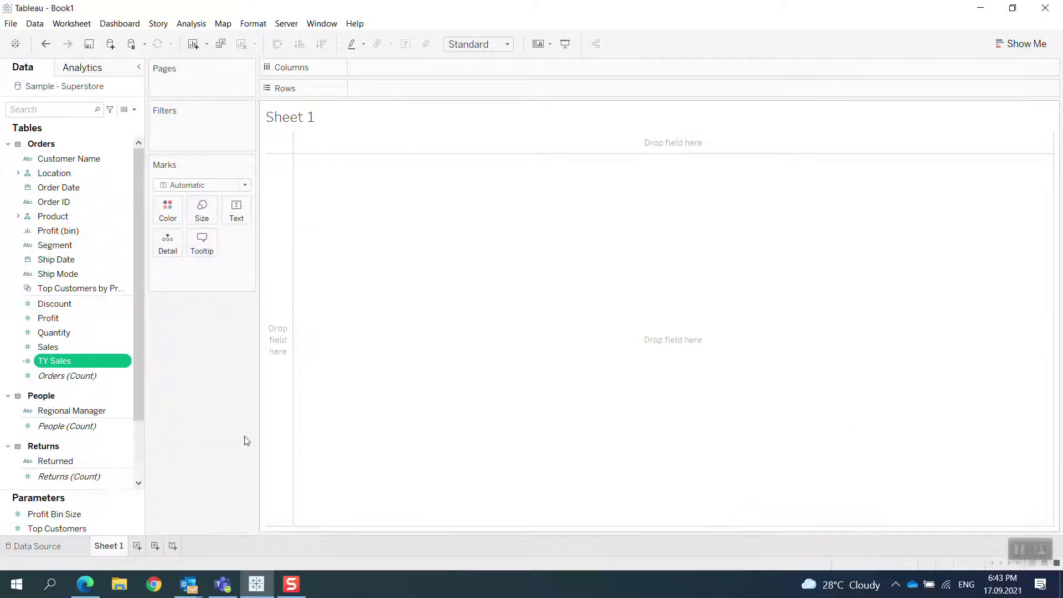
pyautogui.rightClick(56, 362)
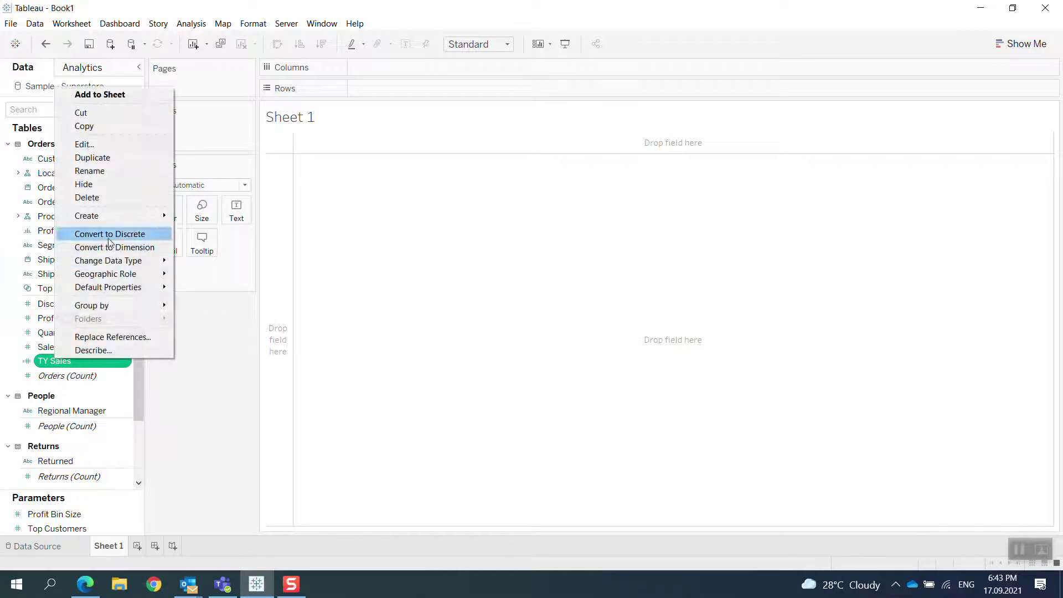
pyautogui.press('Escape')
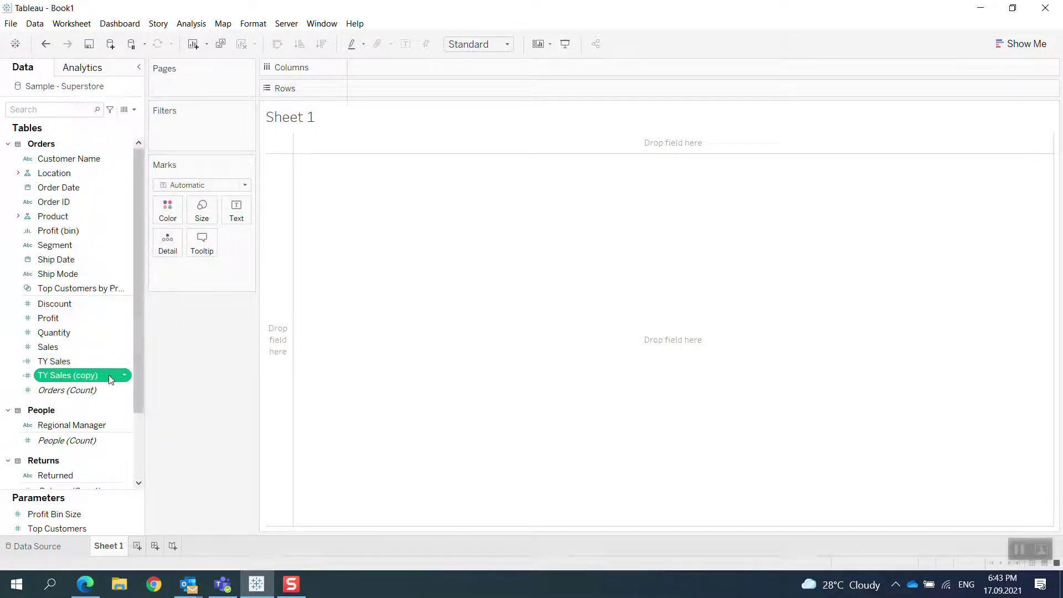
# Step: Rename the copy to LY Sales and change its year test to YEAR(TODAY())-1
pyautogui.rightClick(96, 375)
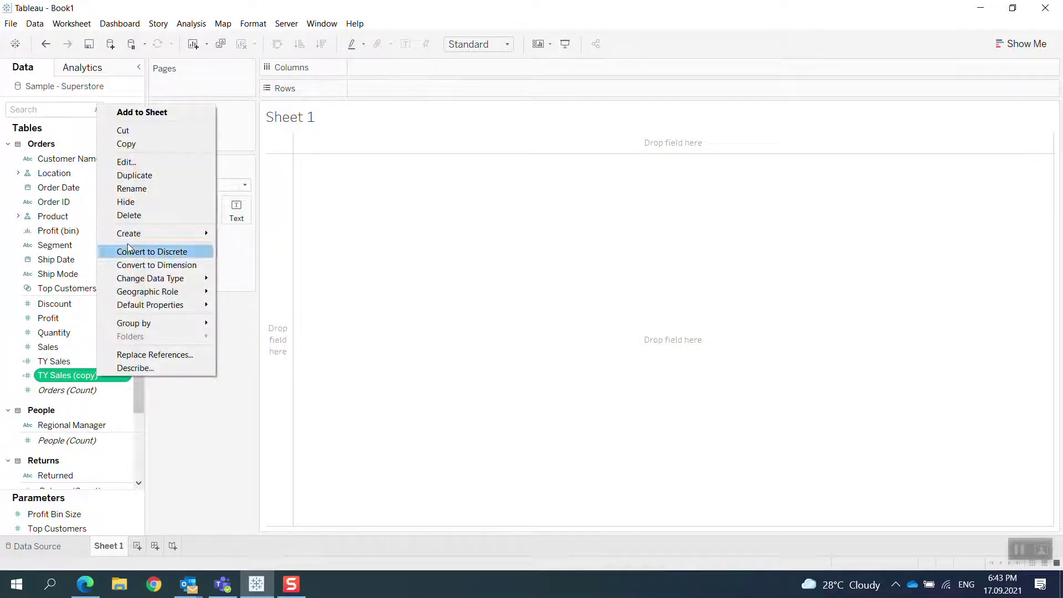
pyautogui.click(143, 156)
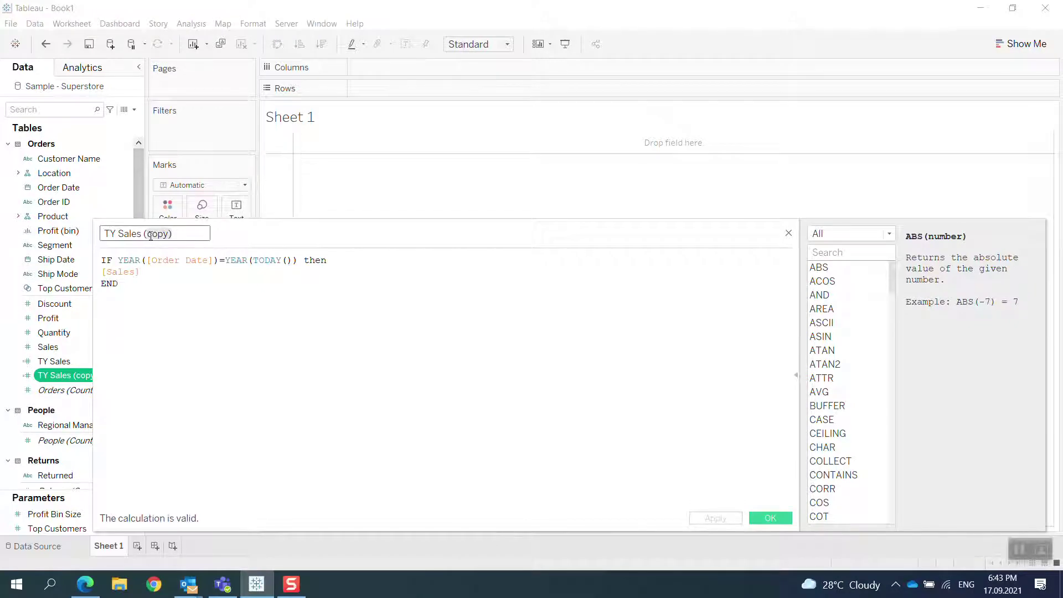
pyautogui.press('BackSpace')
pyautogui.press('BackSpace')
pyautogui.press('BackSpace')
pyautogui.hotkey('ctrl', 'Left')
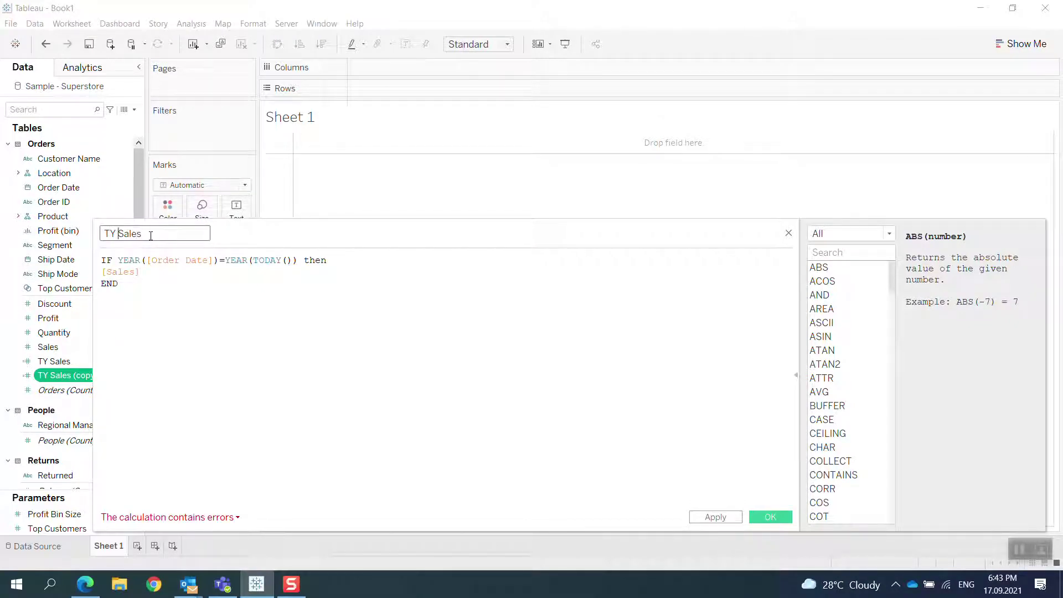
pyautogui.write('L')
pyautogui.click(299, 262)
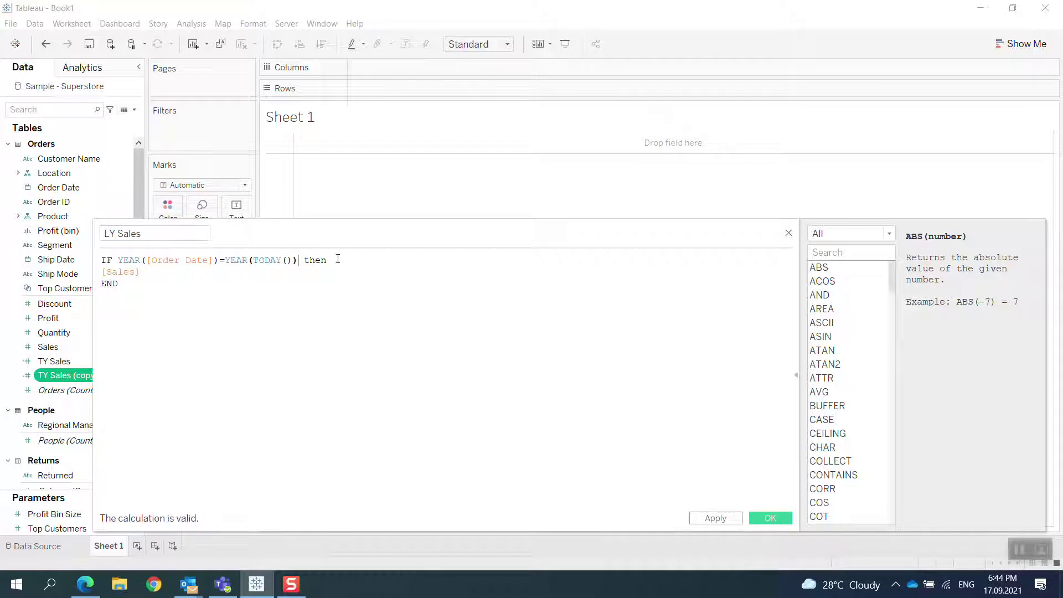
pyautogui.write('-')
pyautogui.write('1')
# Step: Save the LY Sales calculation and place Order Date on Columns
pyautogui.click(715, 517)
pyautogui.click(770, 516)
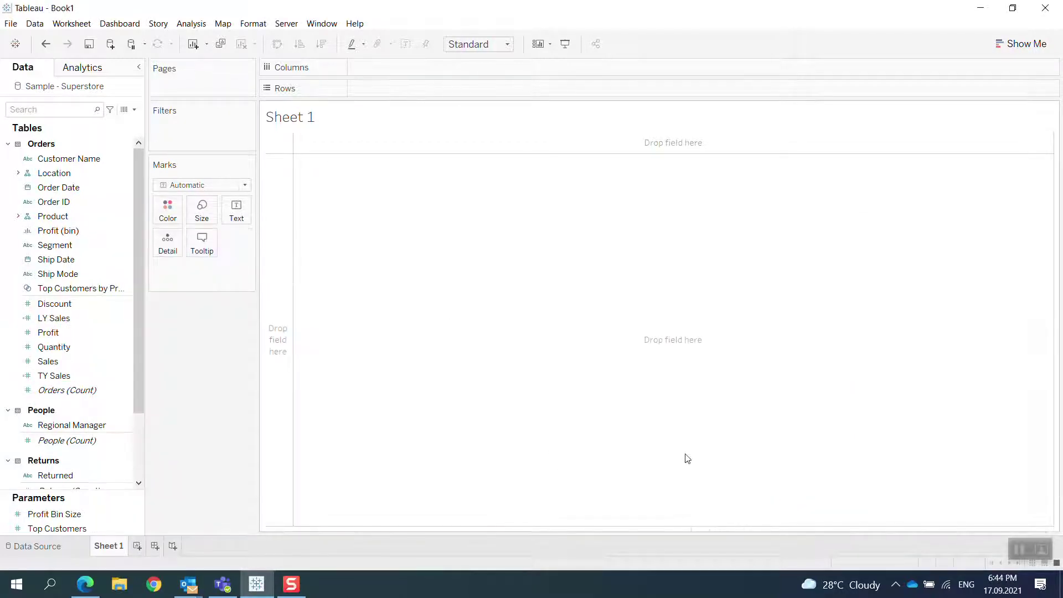
pyautogui.click(103, 291)
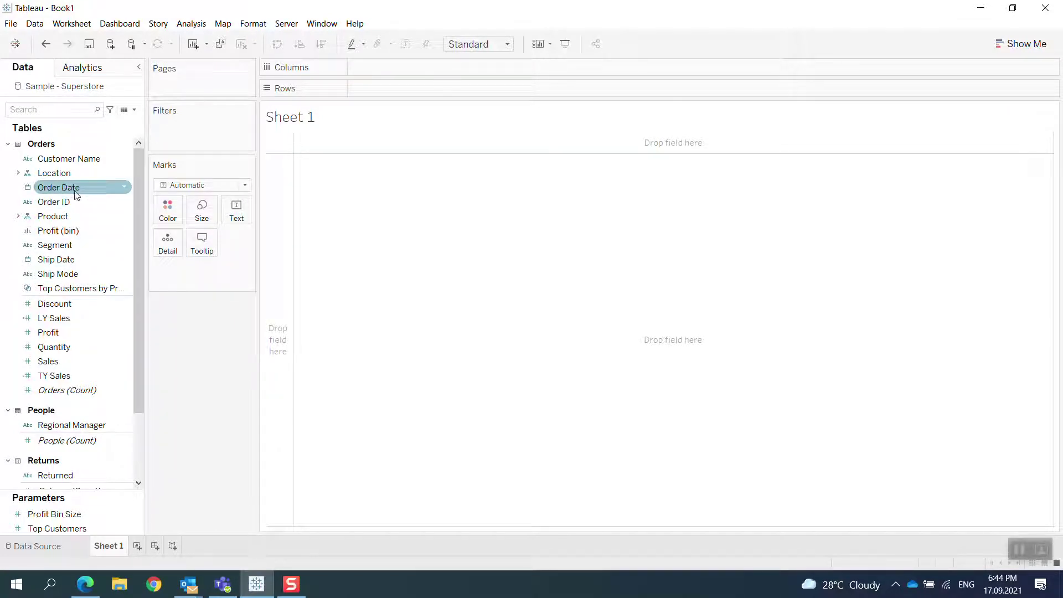
pyautogui.moveTo(73, 188); pyautogui.dragTo(406, 75)
# Step: Drill Order Date down to months and remove the quarter and year levels
pyautogui.click(358, 68)
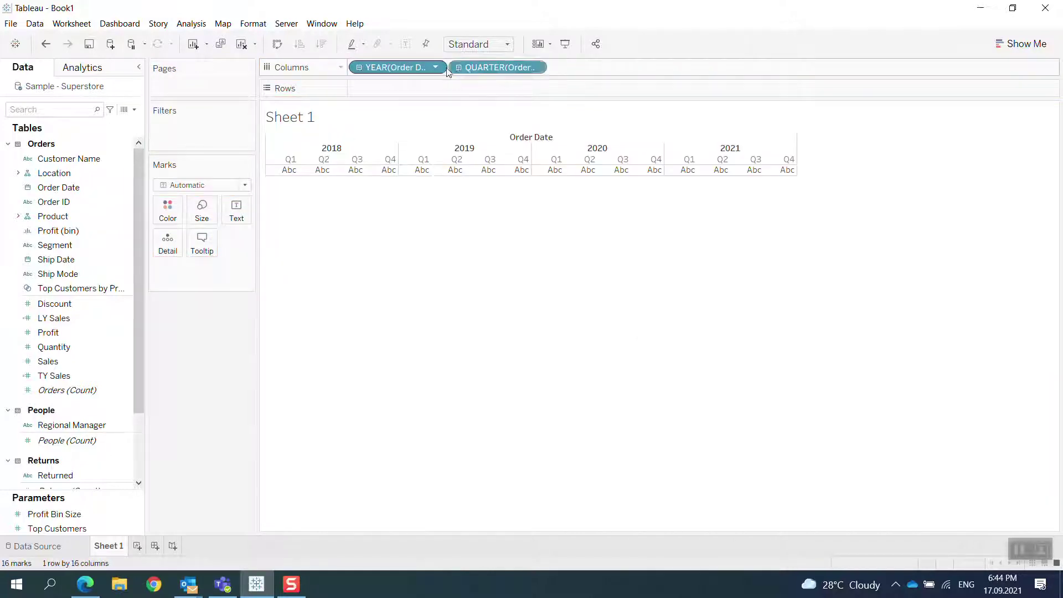
pyautogui.click(458, 67)
pyautogui.moveTo(496, 71); pyautogui.dragTo(237, 352)
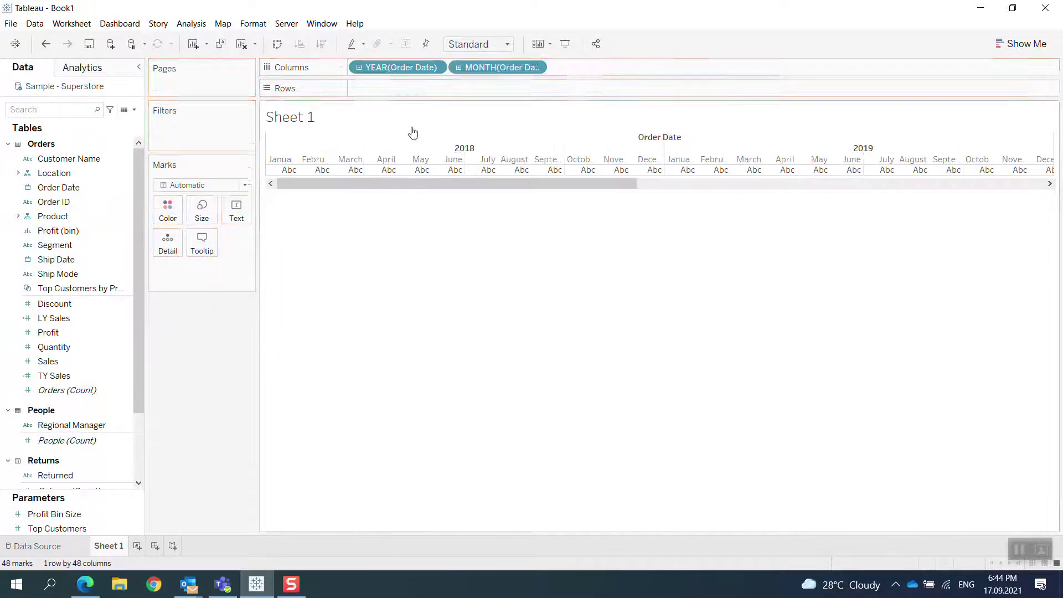
pyautogui.moveTo(399, 67)
pyautogui.mouseDown()
pyautogui.moveTo(238, 131)
pyautogui.moveTo(254, 140)
pyautogui.mouseUp()
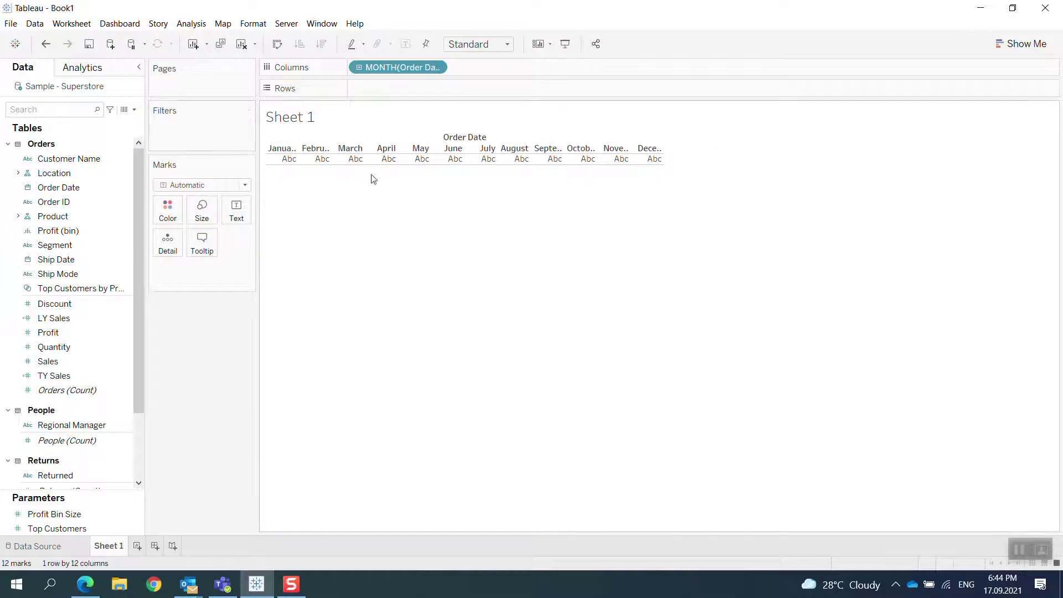
# Step: Restore the year level and filter YEAR(Order Date) to 2020 and 2021
pyautogui.hotkey('ctrl', 'z')
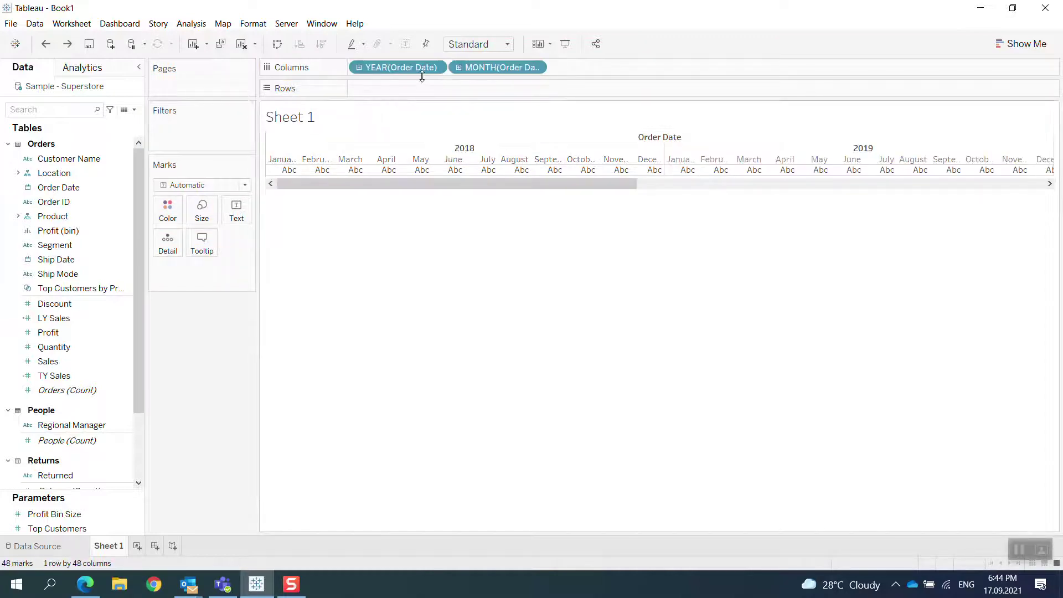
pyautogui.moveTo(415, 66)
pyautogui.mouseDown()
pyautogui.moveTo(248, 126)
pyautogui.moveTo(205, 128)
pyautogui.mouseUp()
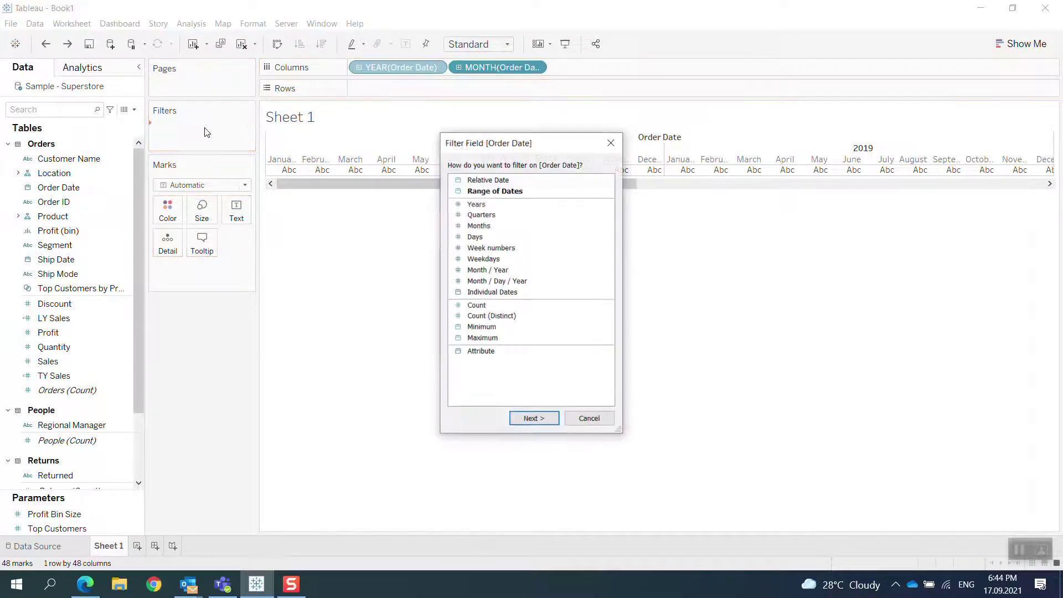
pyautogui.click(476, 205)
pyautogui.doubleClick(476, 205)
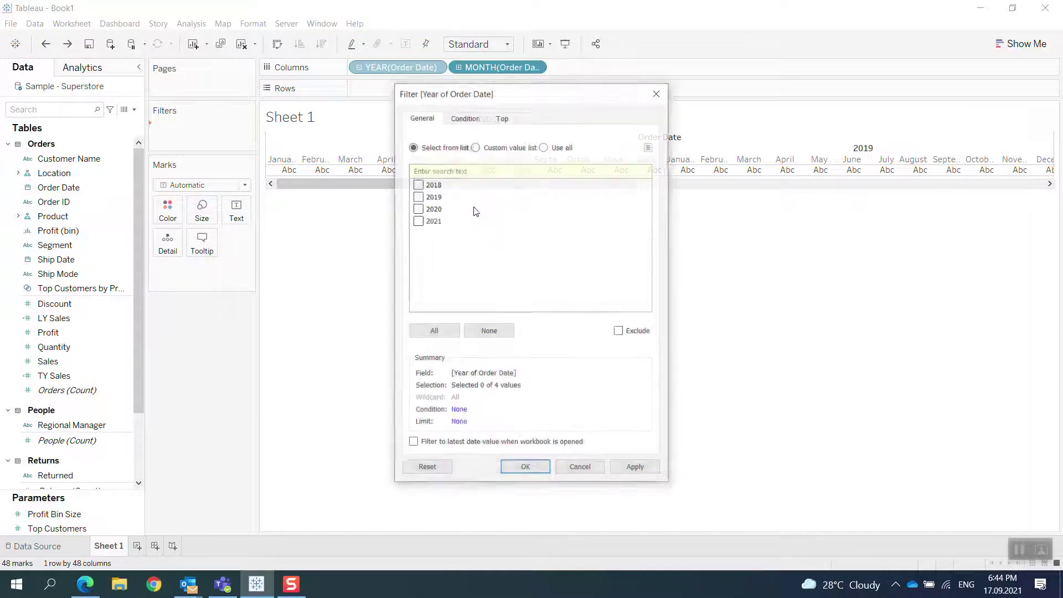
pyautogui.click(420, 210)
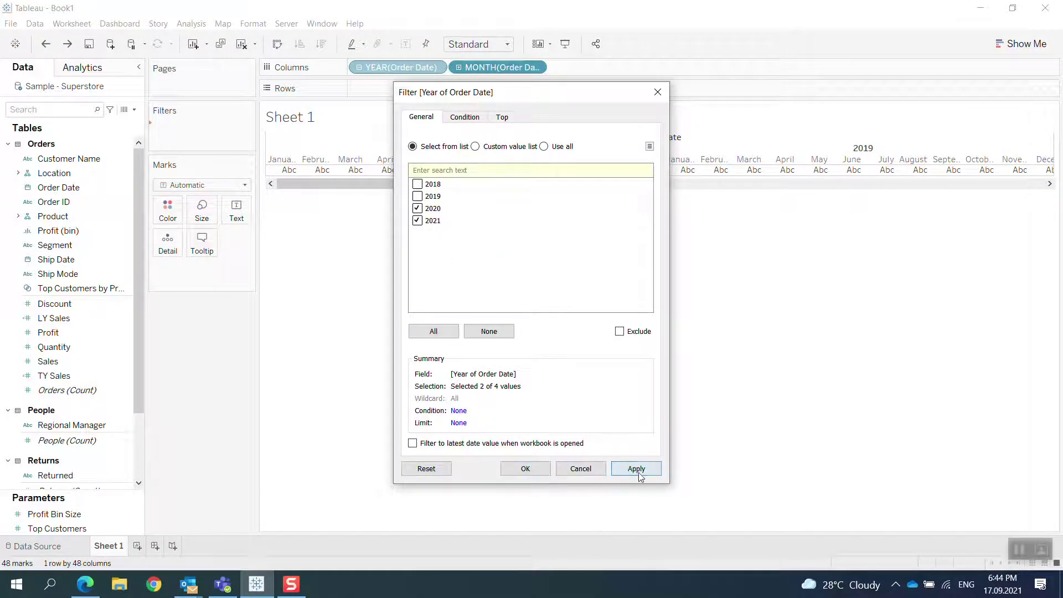
pyautogui.click(636, 469)
pyautogui.click(525, 468)
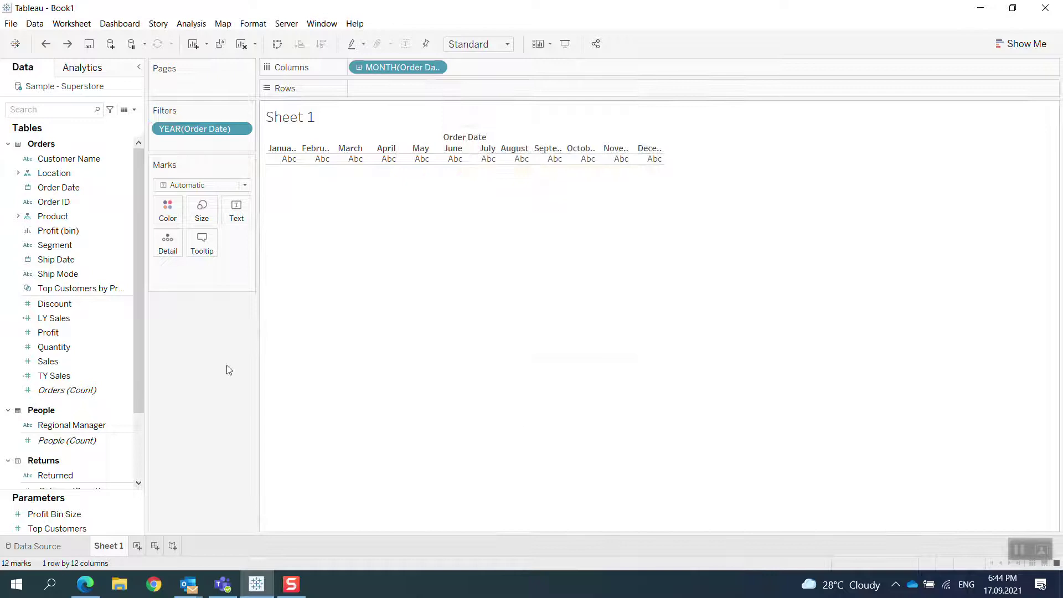
# Step: Chart TY Sales and LY Sales by month as bars, with LY Sales above TY Sales
pyautogui.click(70, 324)
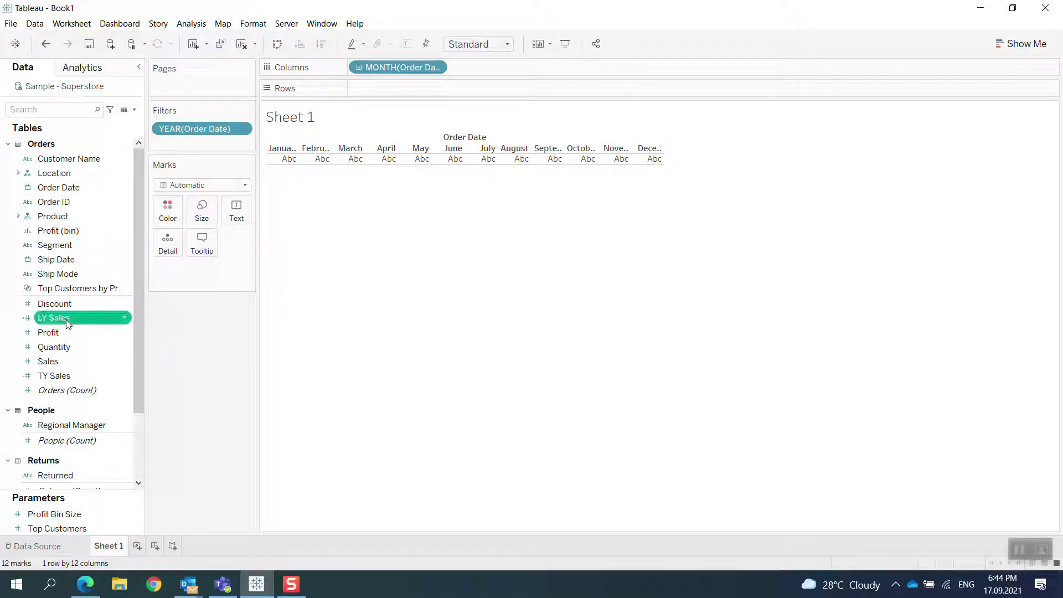
pyautogui.keyDown('ctrl'); pyautogui.click(55, 375); pyautogui.keyUp('ctrl')
pyautogui.moveTo(55, 379); pyautogui.dragTo(386, 88)
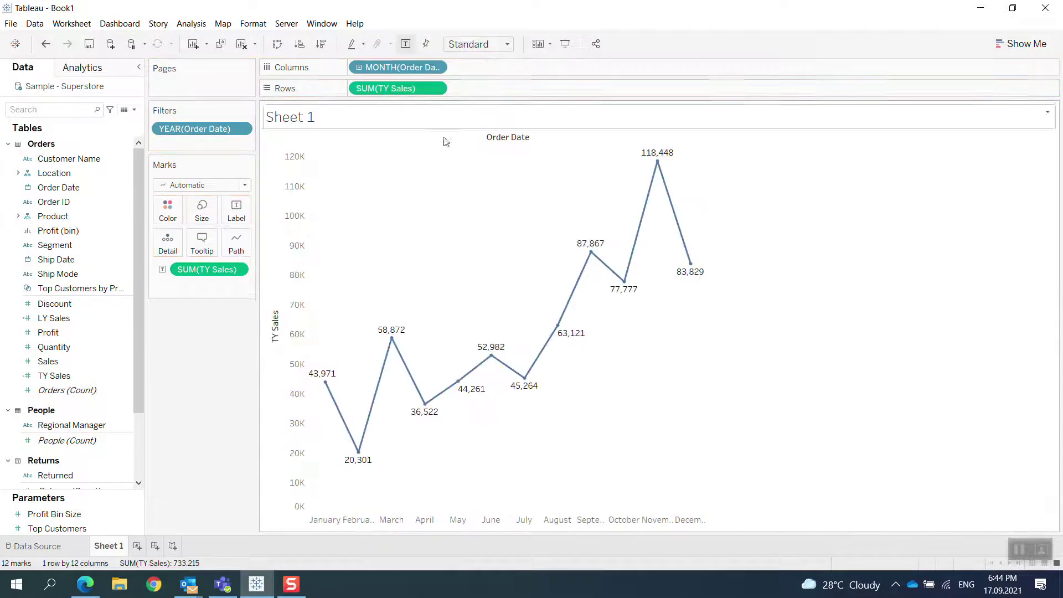
pyautogui.click(230, 190)
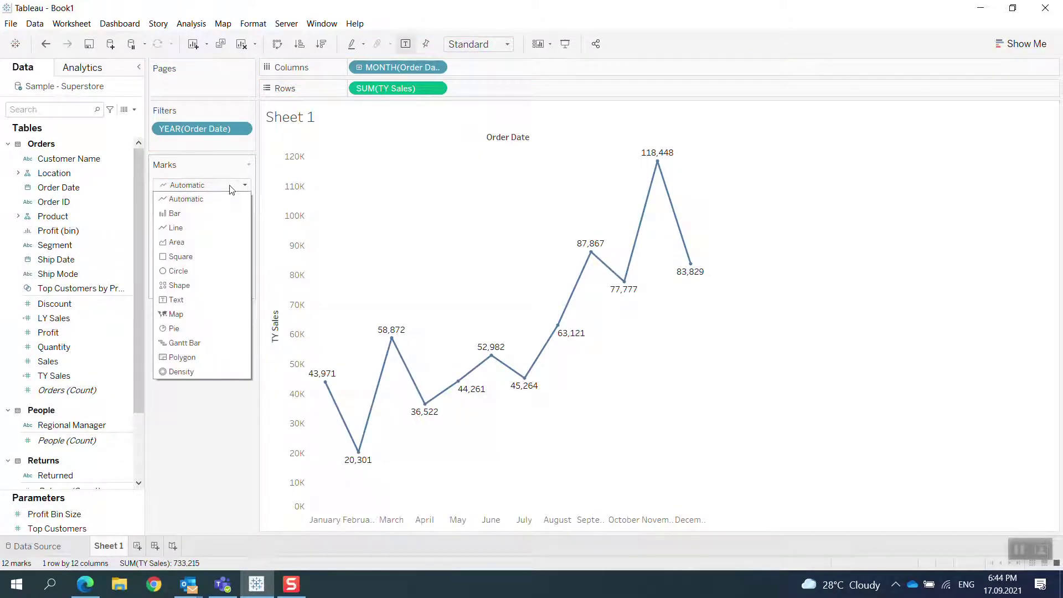
pyautogui.click(203, 218)
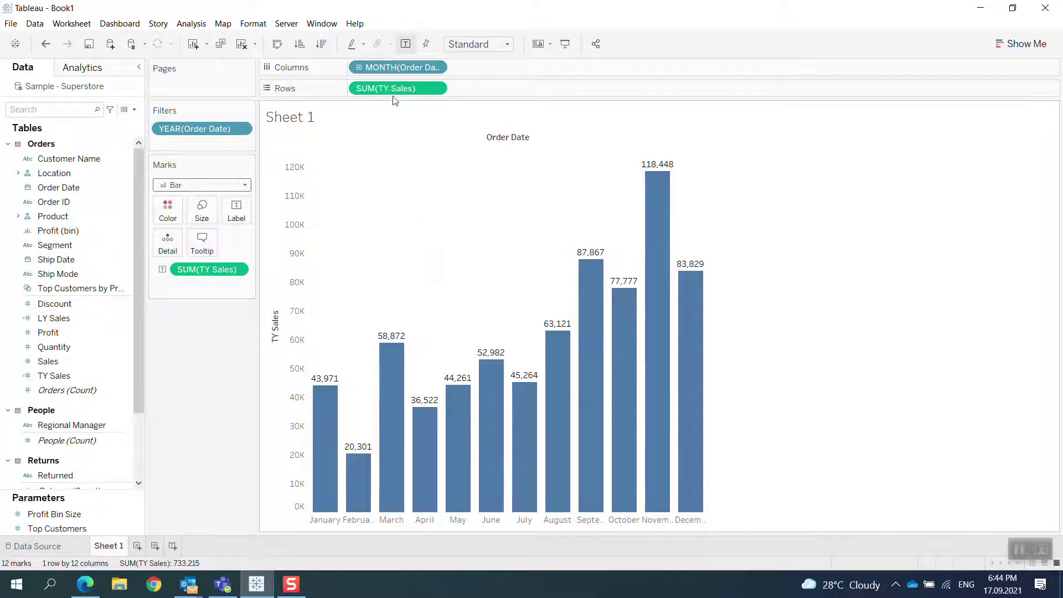
pyautogui.moveTo(54, 318)
pyautogui.mouseDown()
pyautogui.moveTo(398, 183)
pyautogui.moveTo(465, 91)
pyautogui.mouseUp()
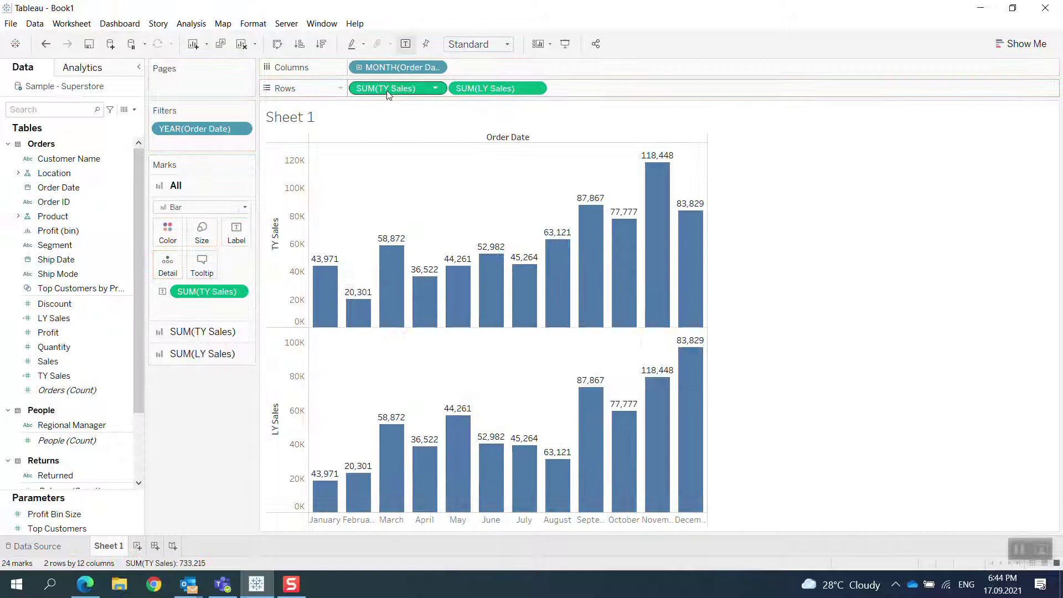
pyautogui.moveTo(386, 94); pyautogui.dragTo(583, 84)
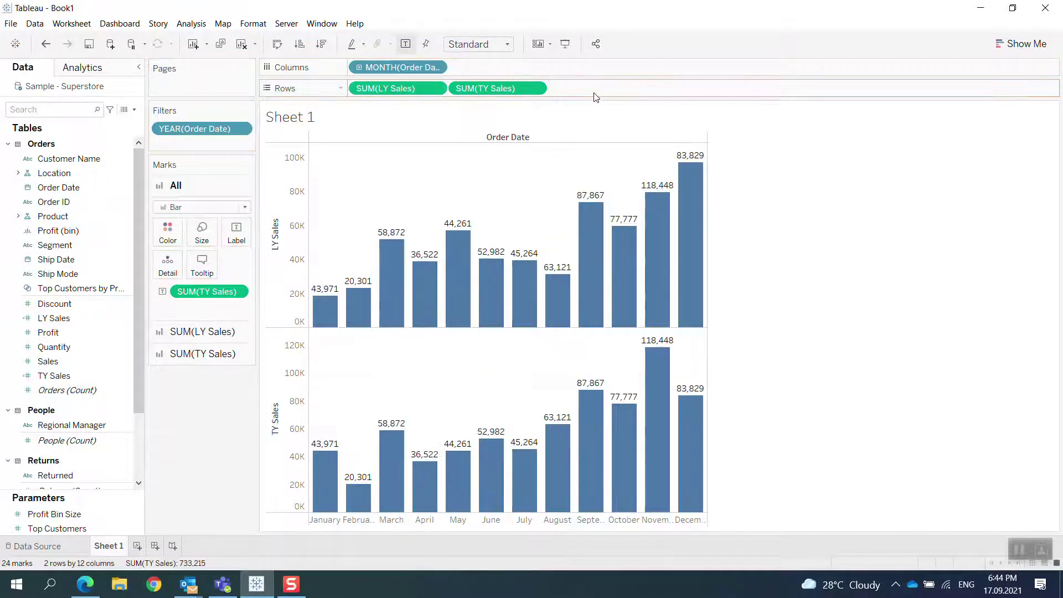
# Step: Switch the view to Show Me's side-by-side bars chart
pyautogui.click(1021, 45)
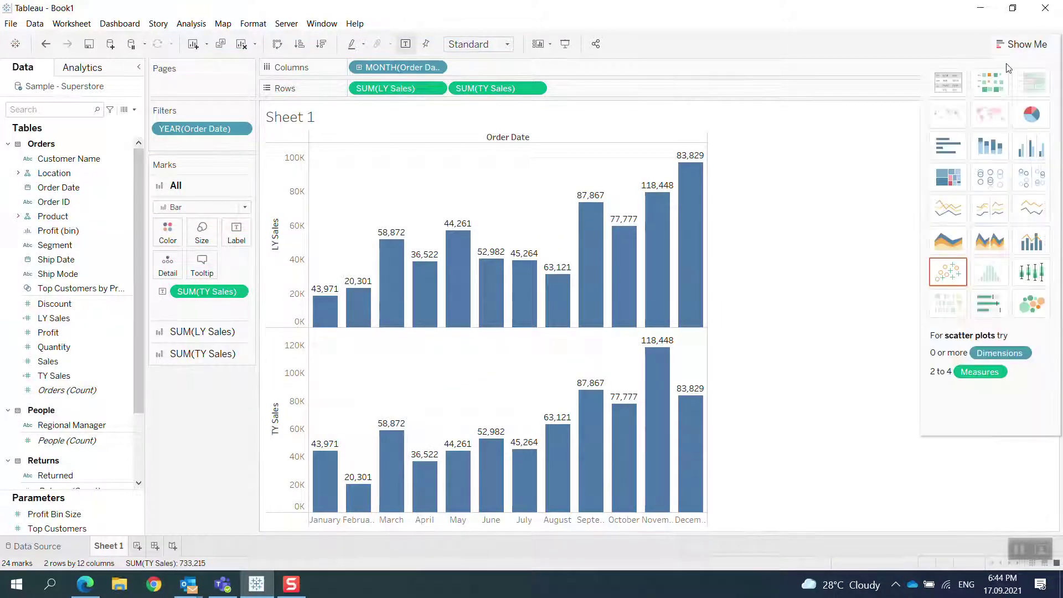
pyautogui.click(1032, 149)
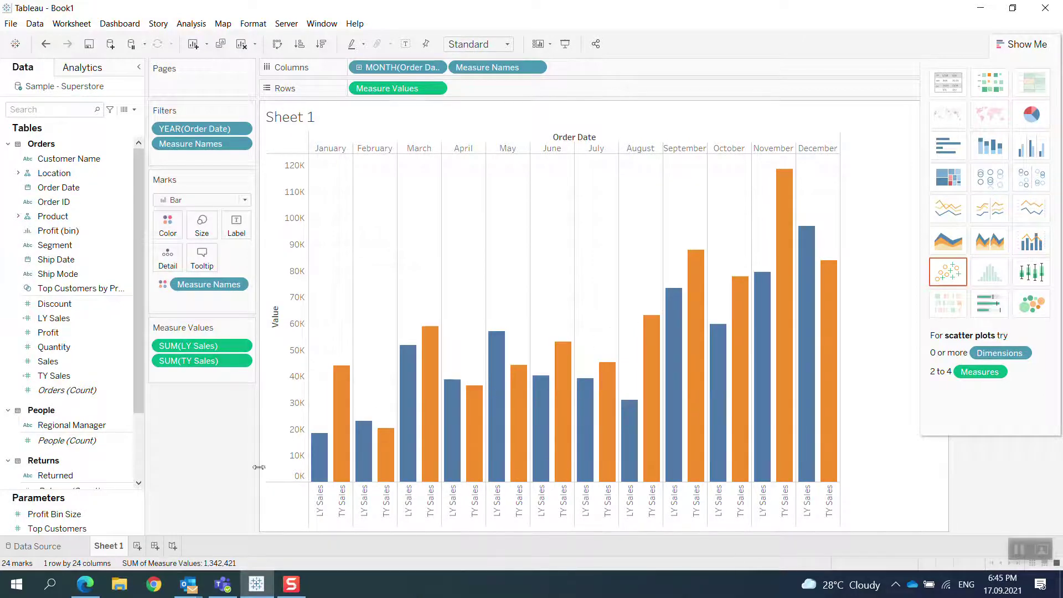
# Step: Duplicate Sheet 1 into Sheet 1 (2) and hide the Show Me panel
pyautogui.click(129, 532)
pyautogui.rightClick(113, 546)
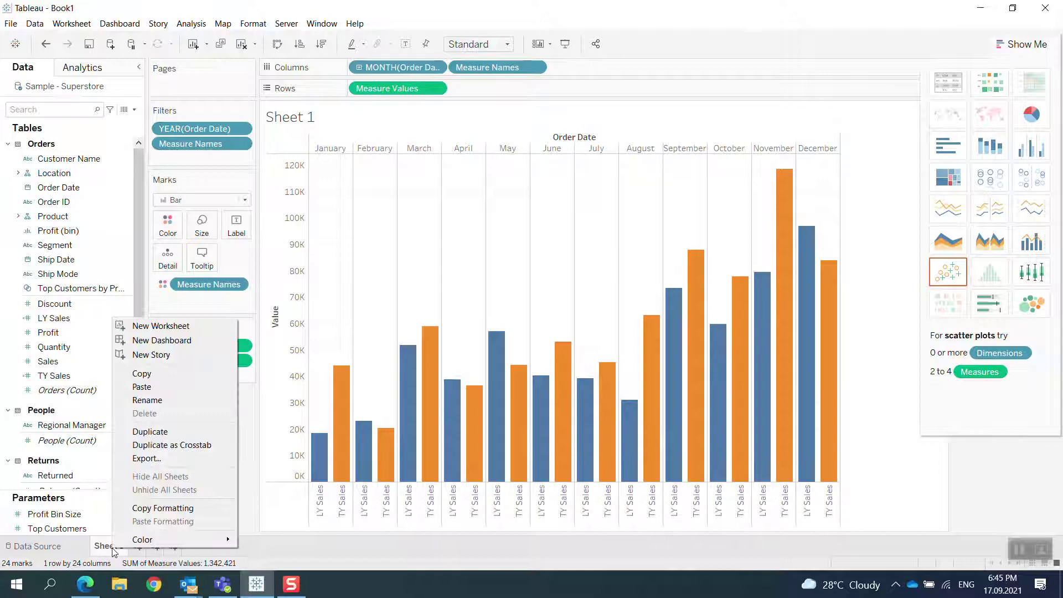
pyautogui.click(168, 431)
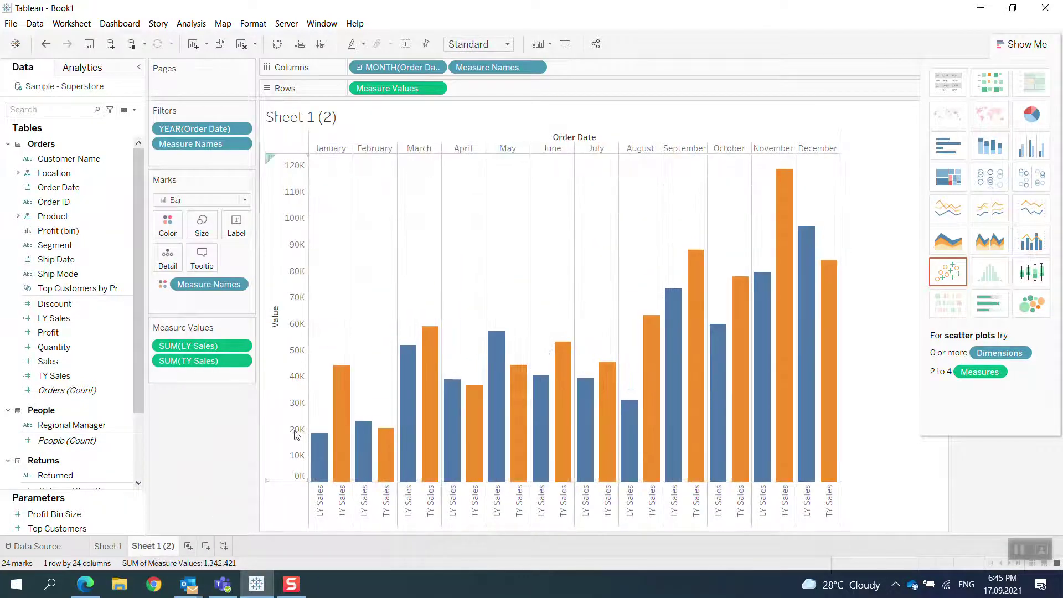
pyautogui.click(1021, 45)
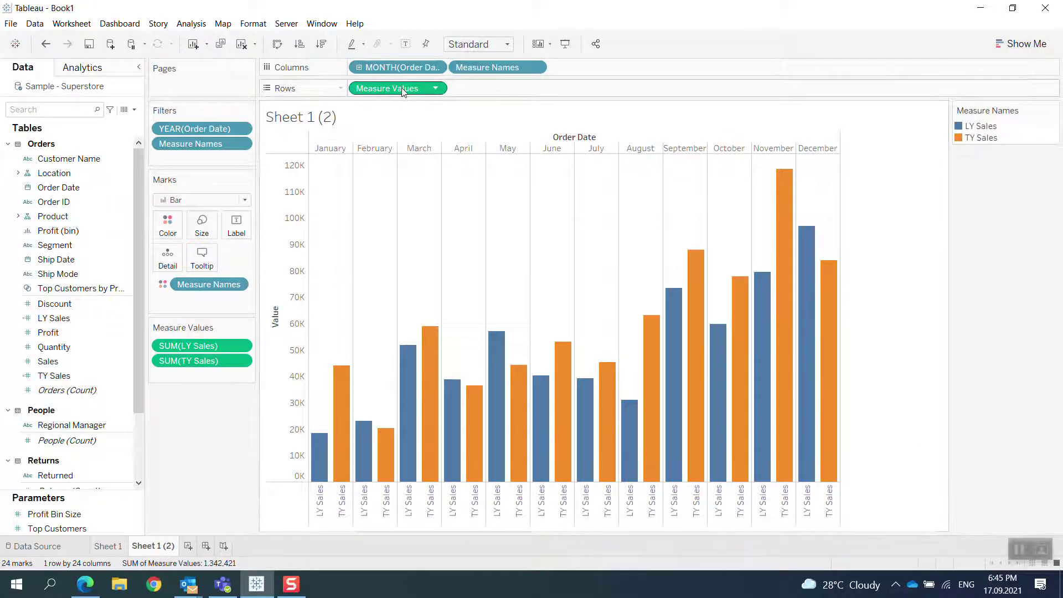
# Step: Remove Measure Values and Measure Names, then add LY Sales and TY Sales to Rows
pyautogui.moveTo(402, 88); pyautogui.dragTo(51, 440)
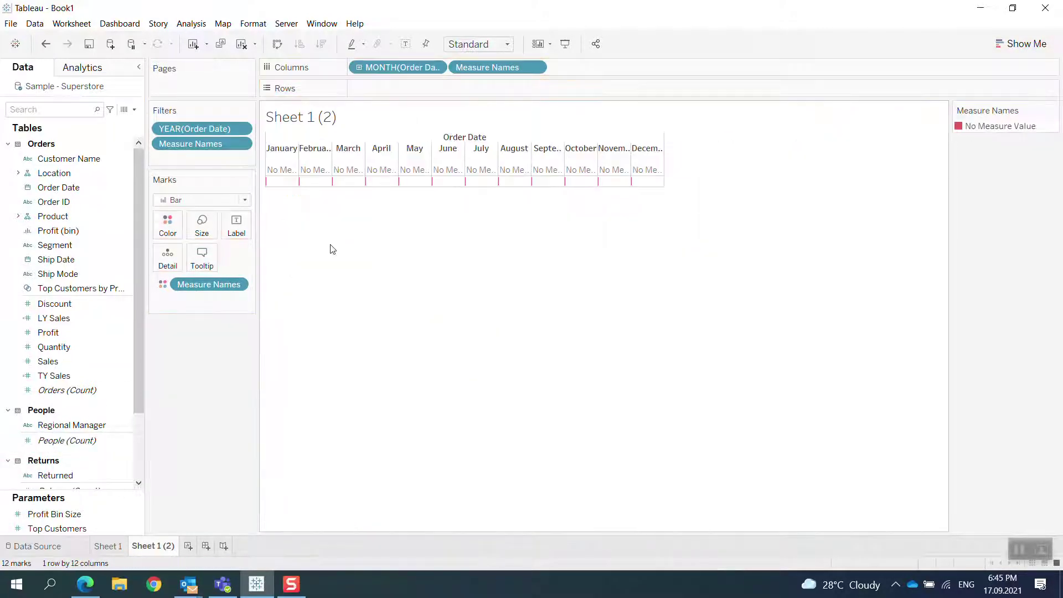
pyautogui.moveTo(470, 68)
pyautogui.mouseDown()
pyautogui.moveTo(197, 338)
pyautogui.moveTo(79, 377)
pyautogui.mouseUp()
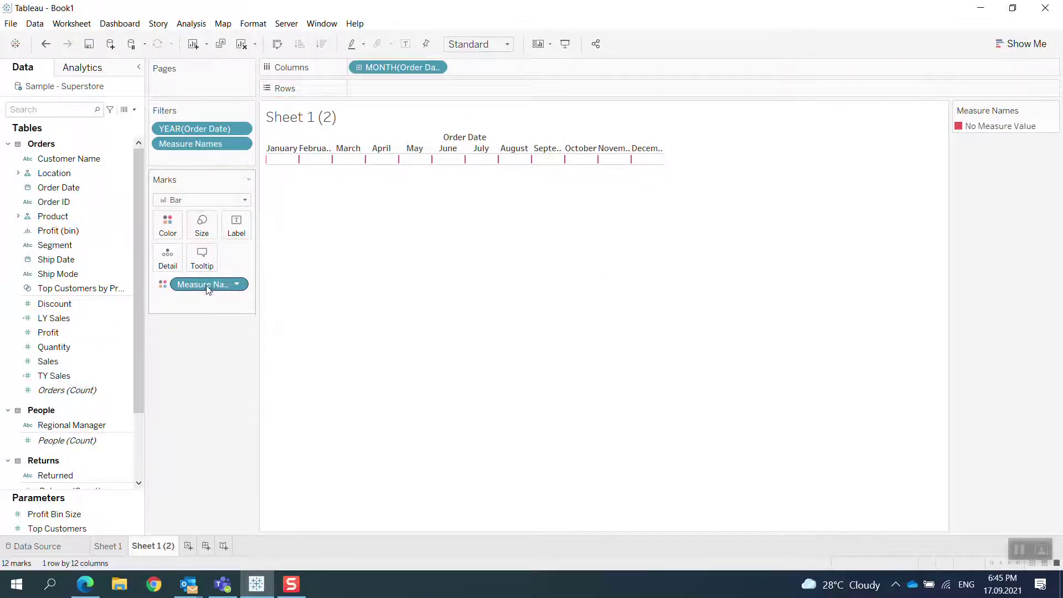
pyautogui.moveTo(207, 286); pyautogui.dragTo(97, 371)
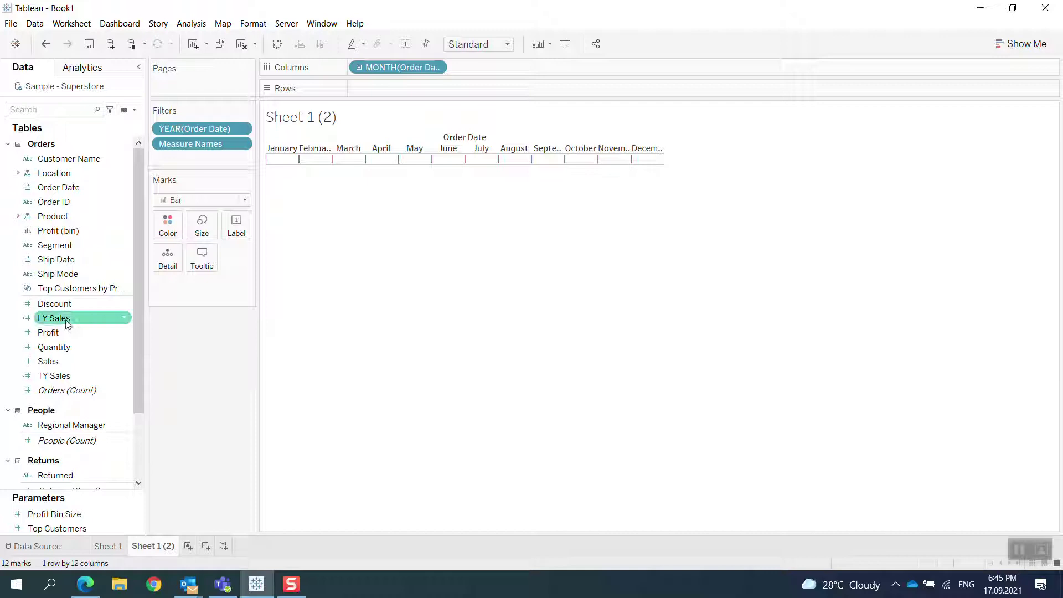
pyautogui.moveTo(67, 323); pyautogui.dragTo(385, 88)
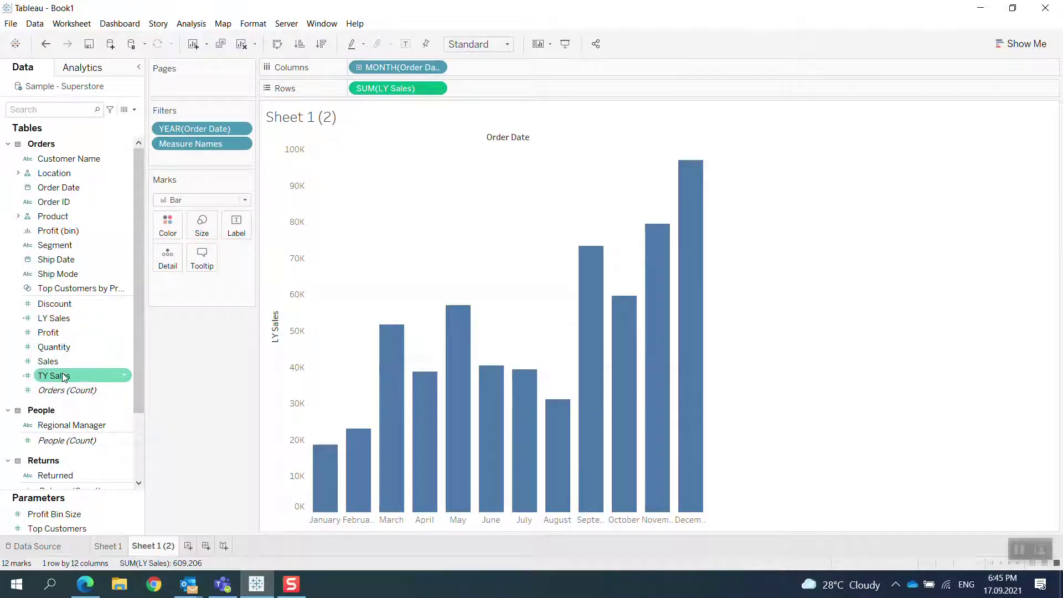
pyautogui.moveTo(53, 375); pyautogui.dragTo(498, 88)
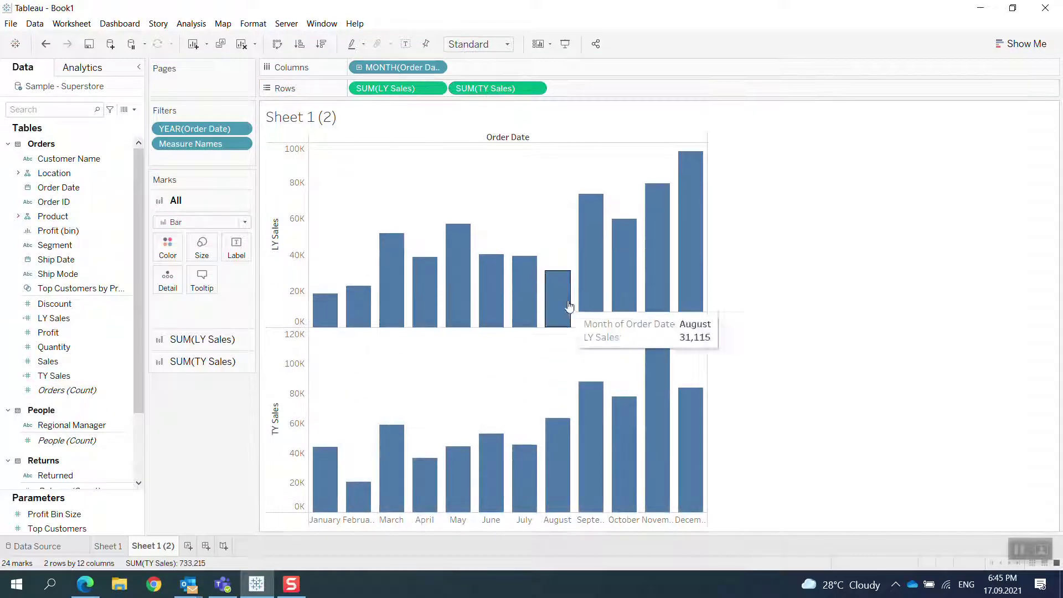
# Step: Put TY Sales on a dual axis synchronized with LY Sales
pyautogui.rightClick(293, 427)
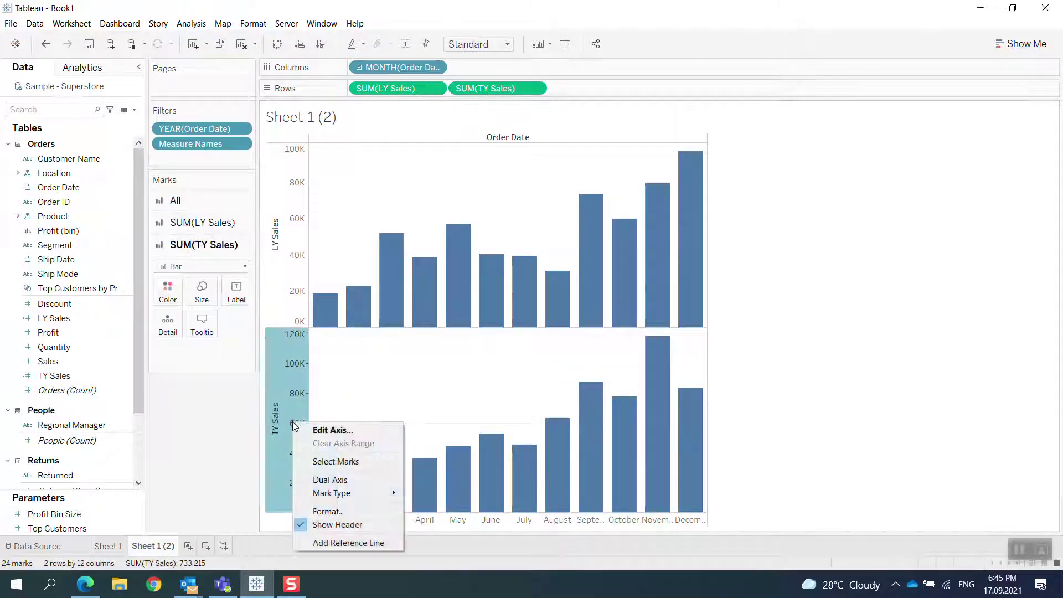
pyautogui.press('Escape')
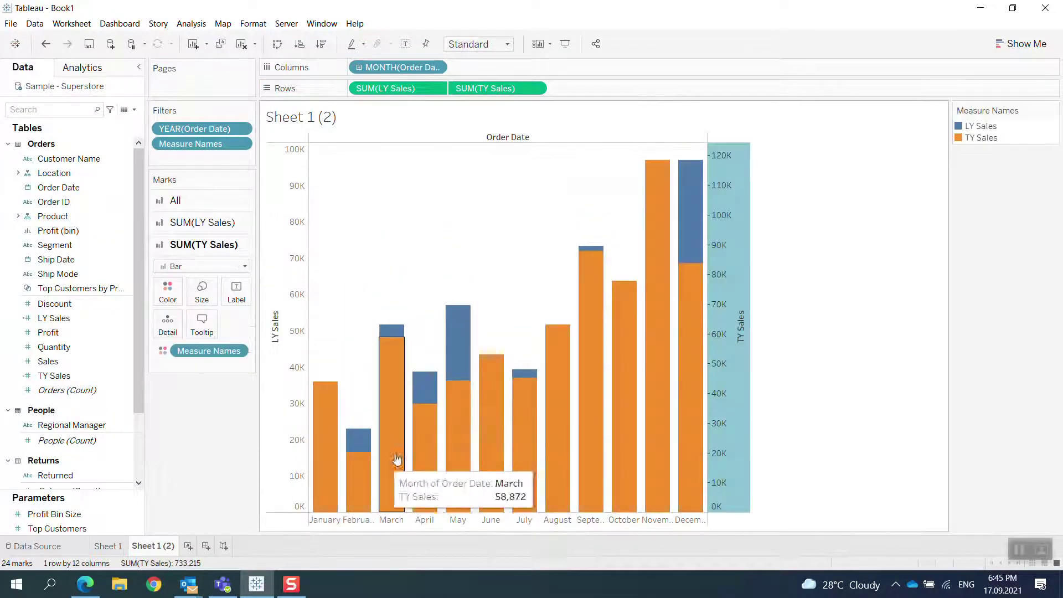
pyautogui.rightClick(730, 264)
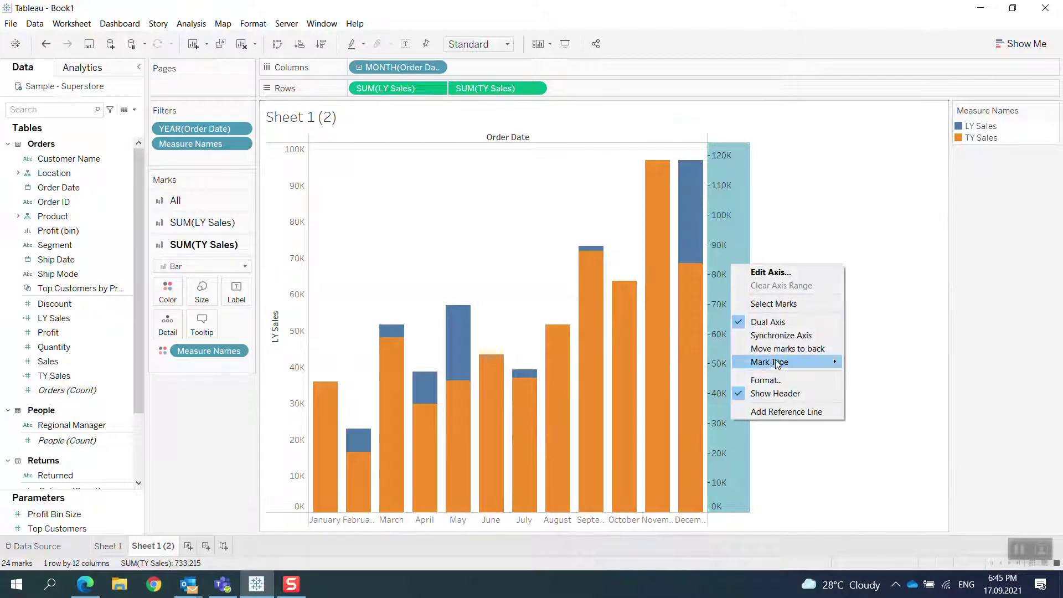
pyautogui.click(784, 335)
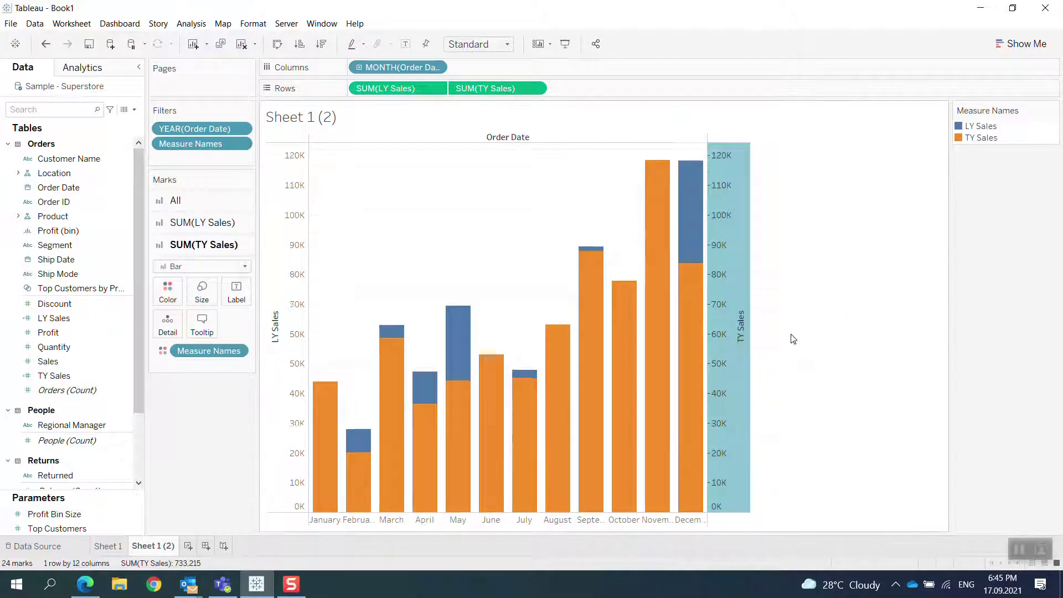
# Step: Hide the headers of both the right TY Sales and left LY Sales axes
pyautogui.rightClick(741, 299)
pyautogui.click(780, 420)
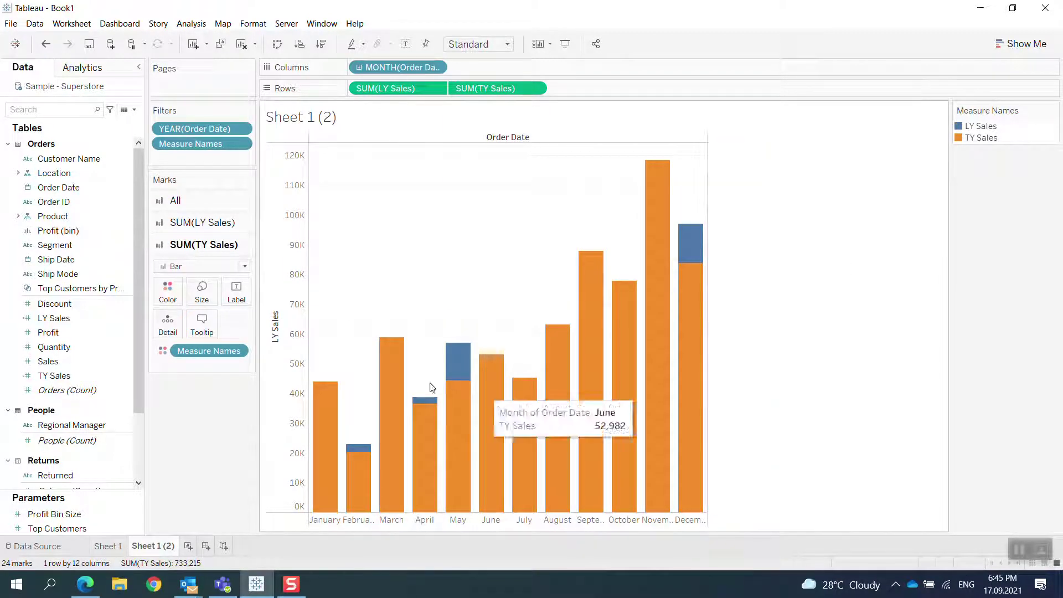
pyautogui.rightClick(306, 356)
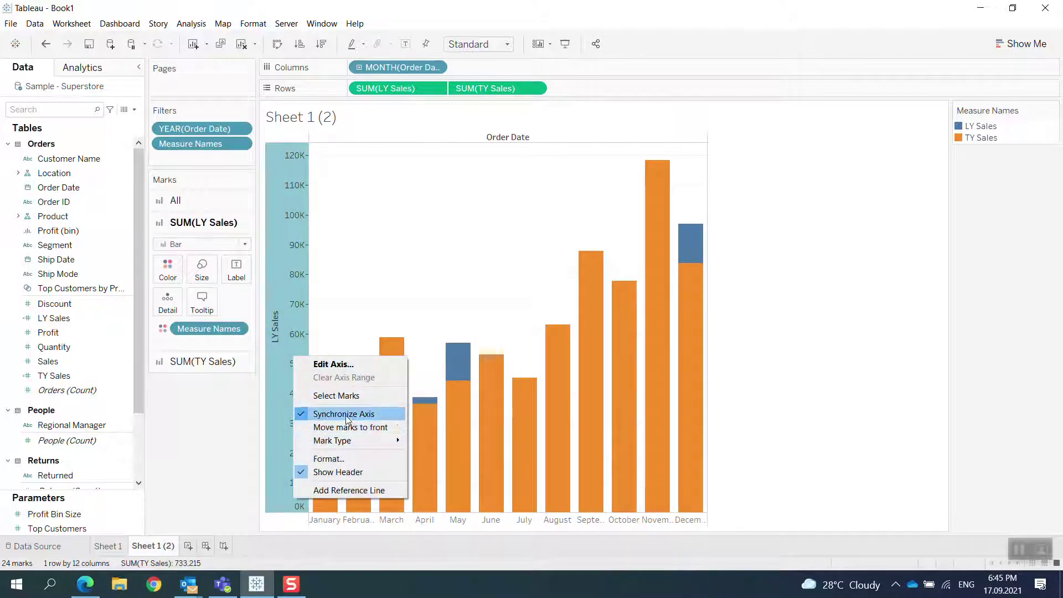
pyautogui.click(341, 472)
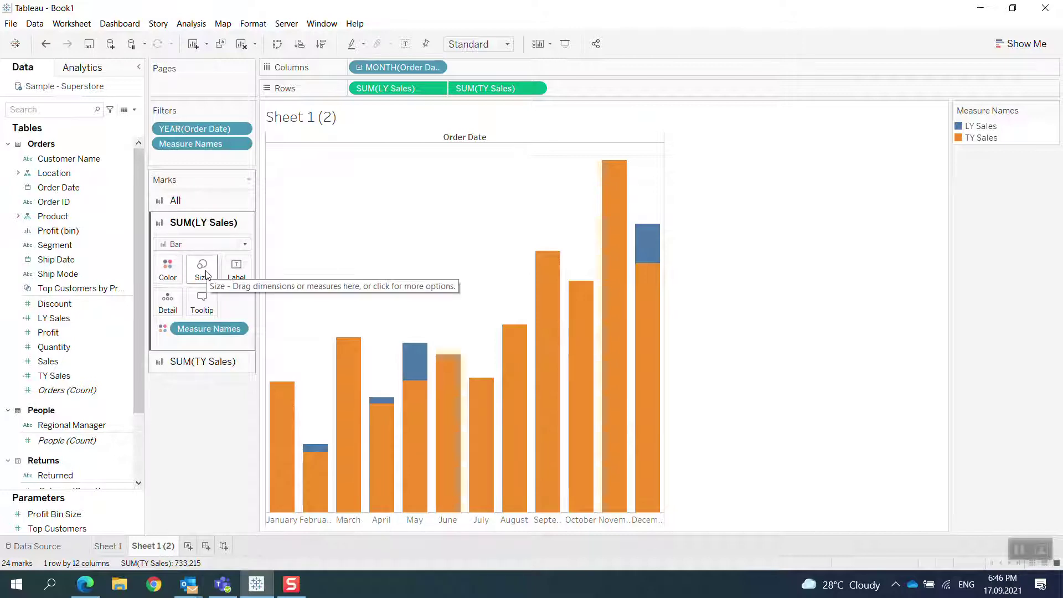
# Step: Shrink the bar size on the SUM(TY Sales) Marks card
pyautogui.click(203, 362)
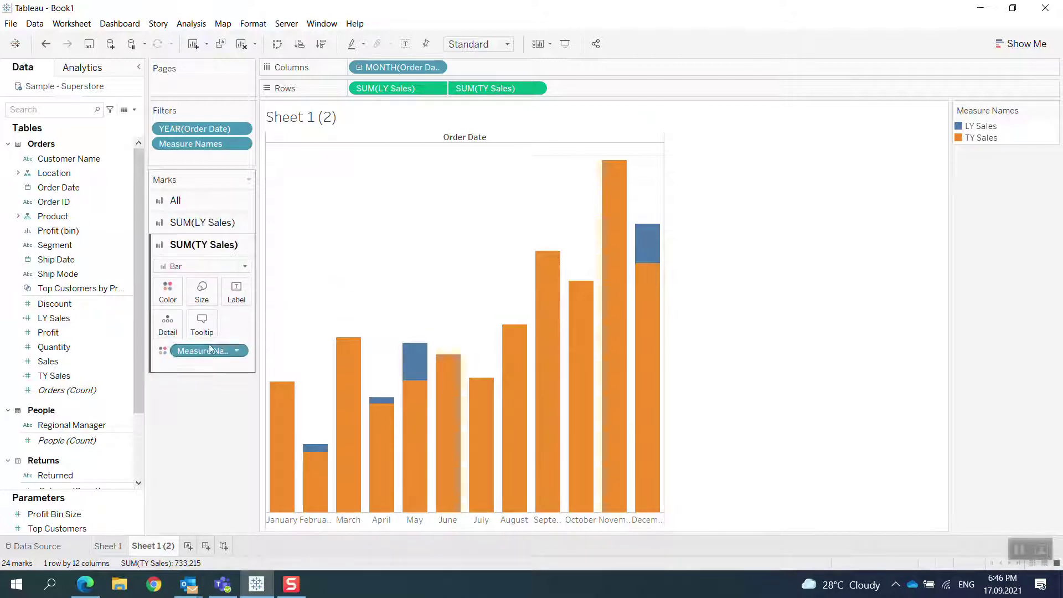
pyautogui.click(202, 291)
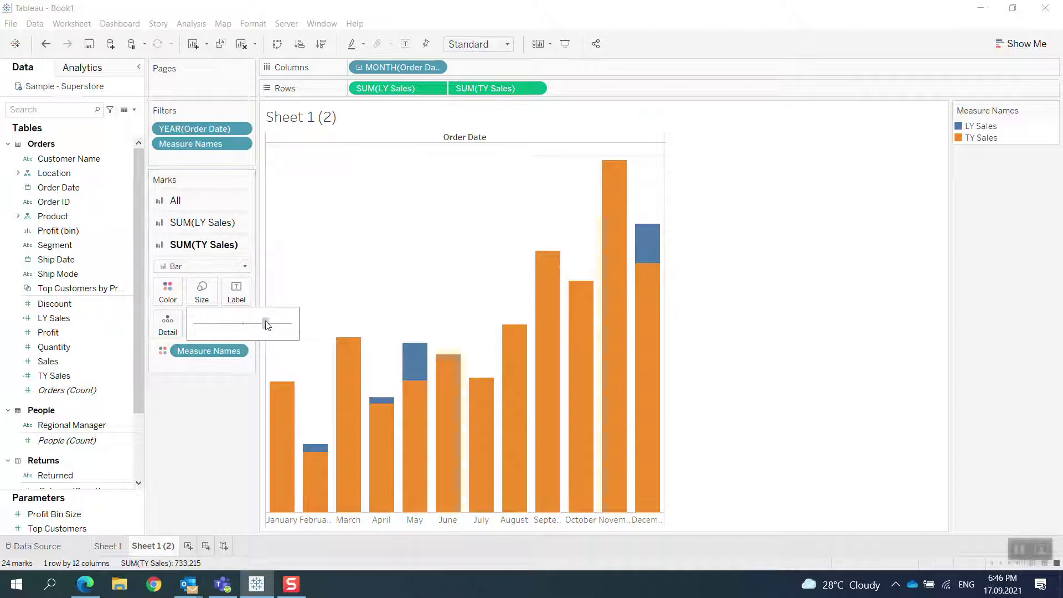
pyautogui.moveTo(259, 326); pyautogui.dragTo(257, 324)
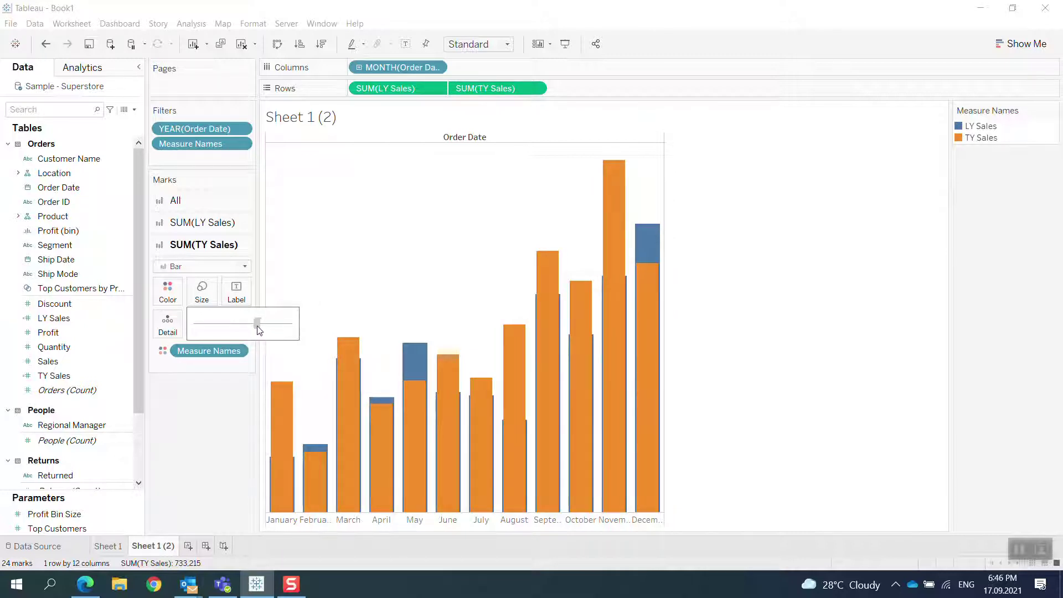
# Step: Recolour the measures: TY Sales green and LY Sales orange
pyautogui.click(167, 291)
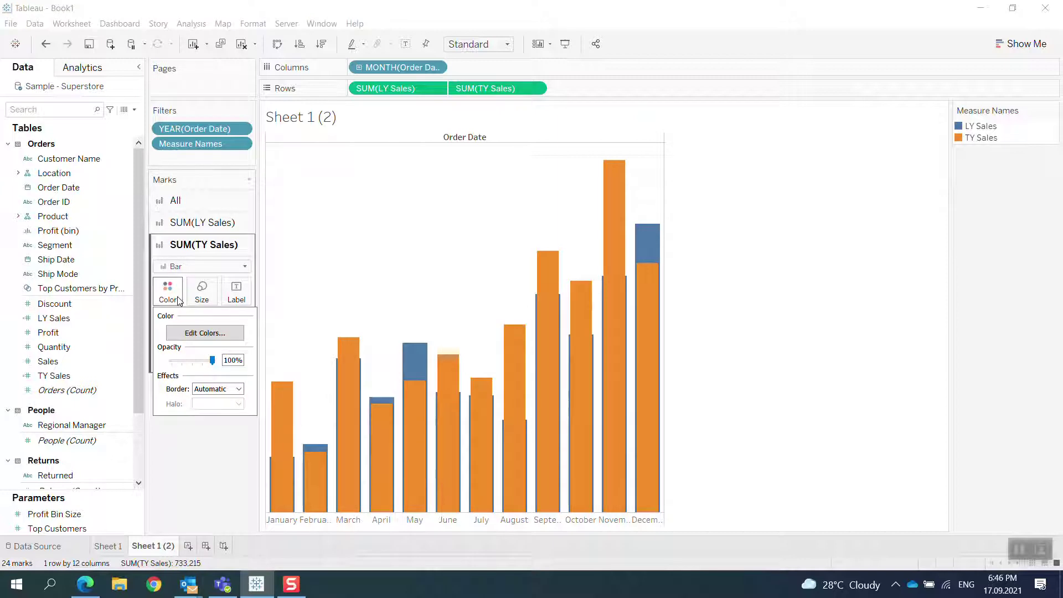
pyautogui.click(196, 333)
pyautogui.click(415, 214)
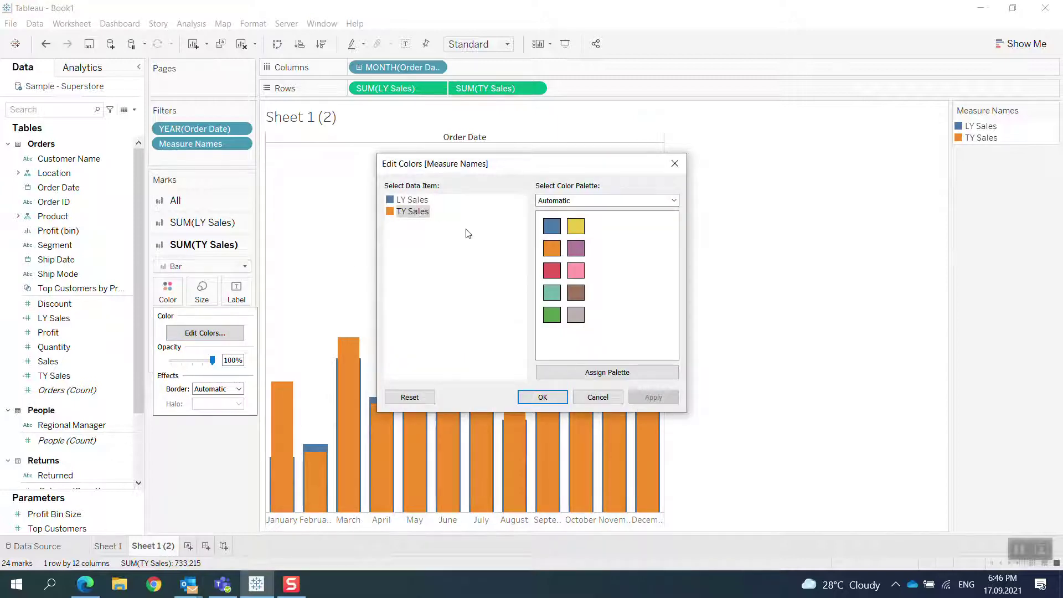
pyautogui.click(552, 314)
pyautogui.click(420, 204)
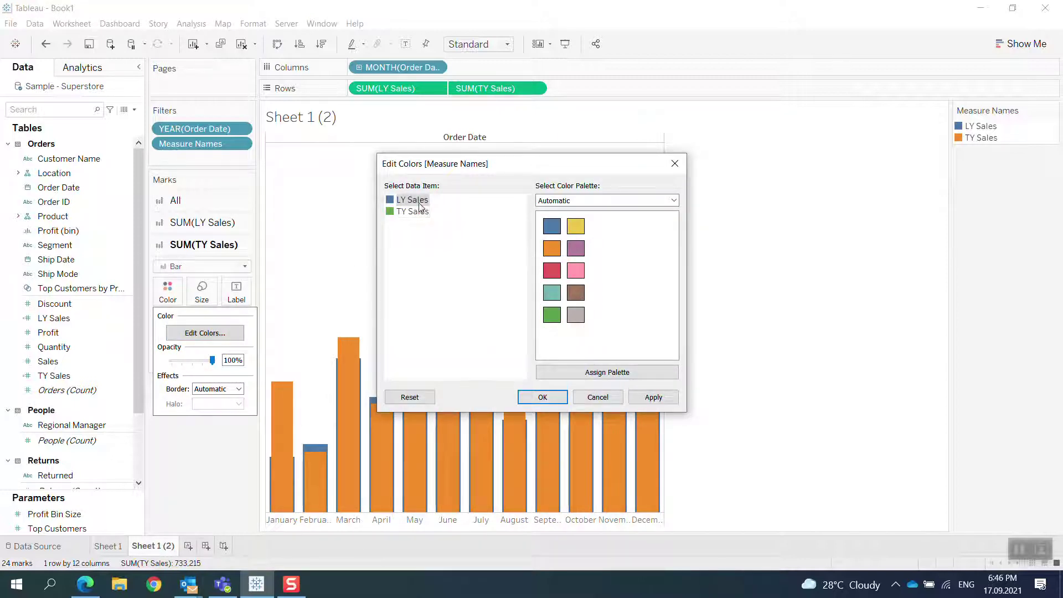
pyautogui.click(551, 247)
pyautogui.click(653, 397)
pyautogui.click(542, 397)
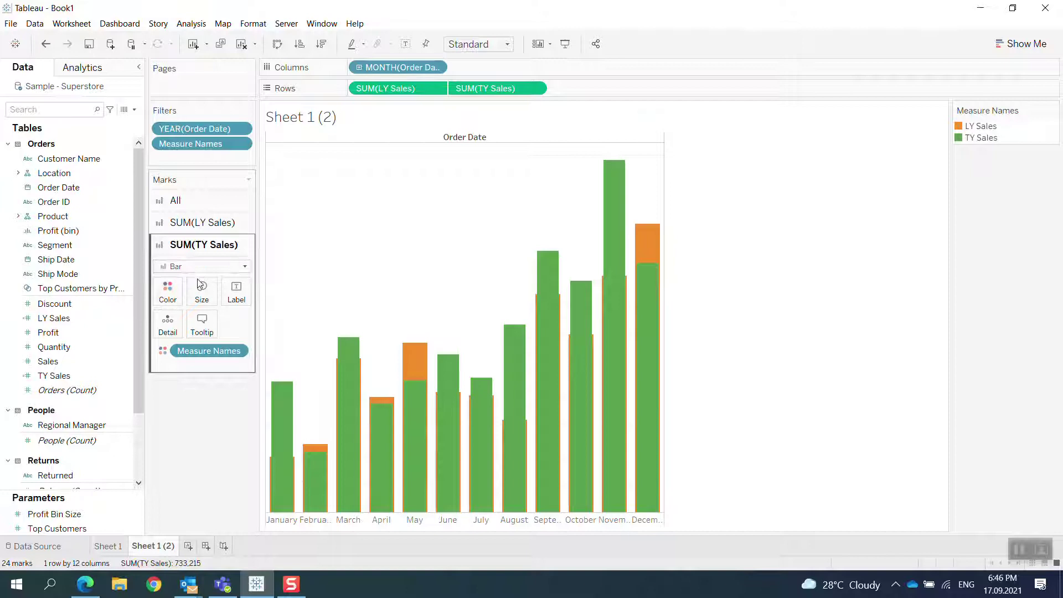
# Step: Narrow the TY Sales bars slightly further
pyautogui.click(202, 299)
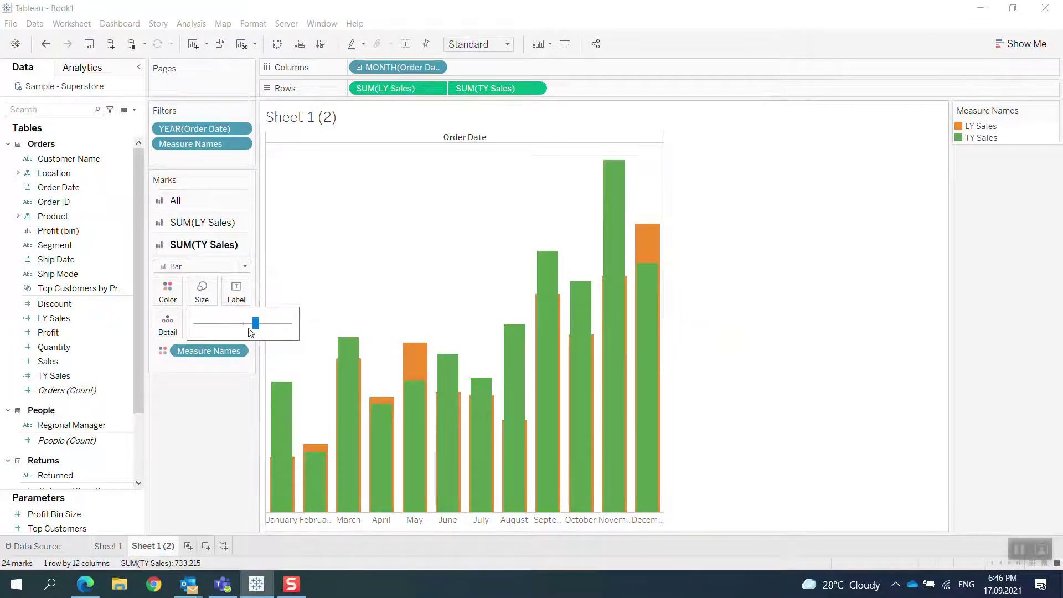
pyautogui.moveTo(255, 323); pyautogui.dragTo(247, 323)
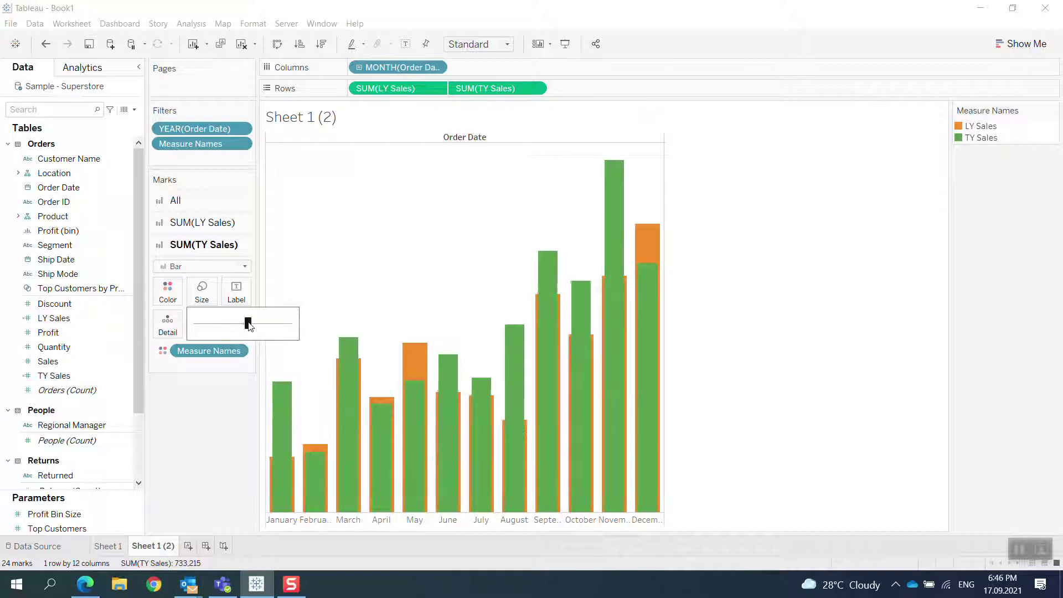
pyautogui.click(747, 321)
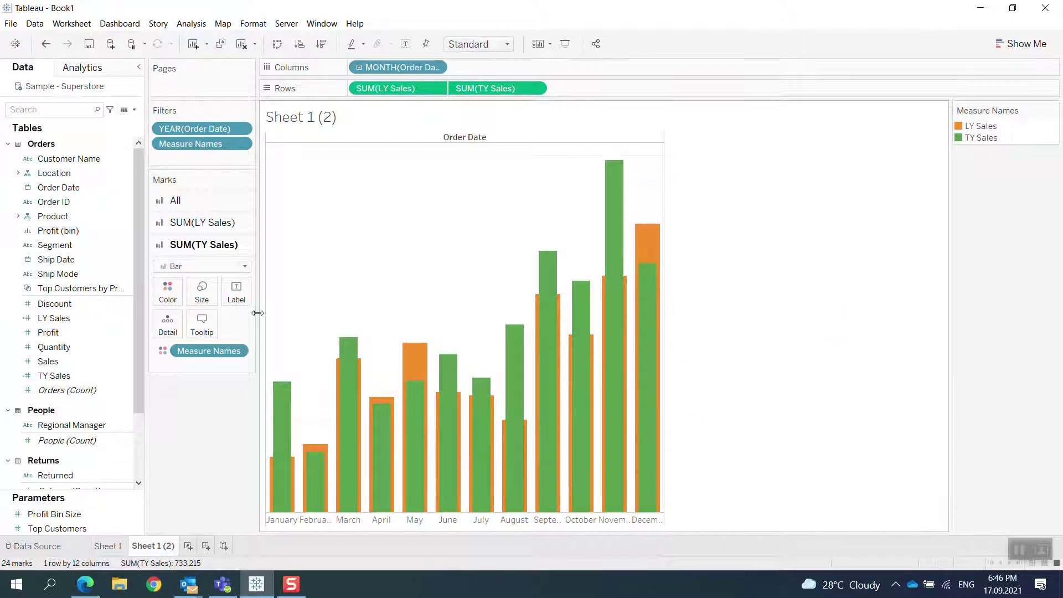
pyautogui.moveTo(208, 350)
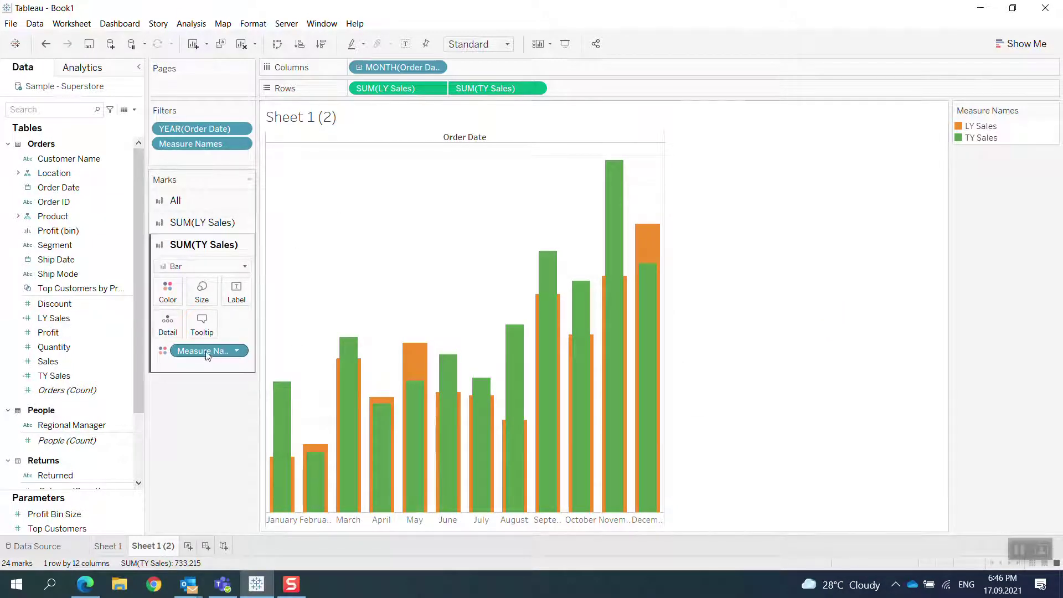
# Step: Label bars with SUM(TY Sales) only, dropping the LY Sales label, and hide the colour legend
pyautogui.moveTo(390, 93); pyautogui.dragTo(240, 294)
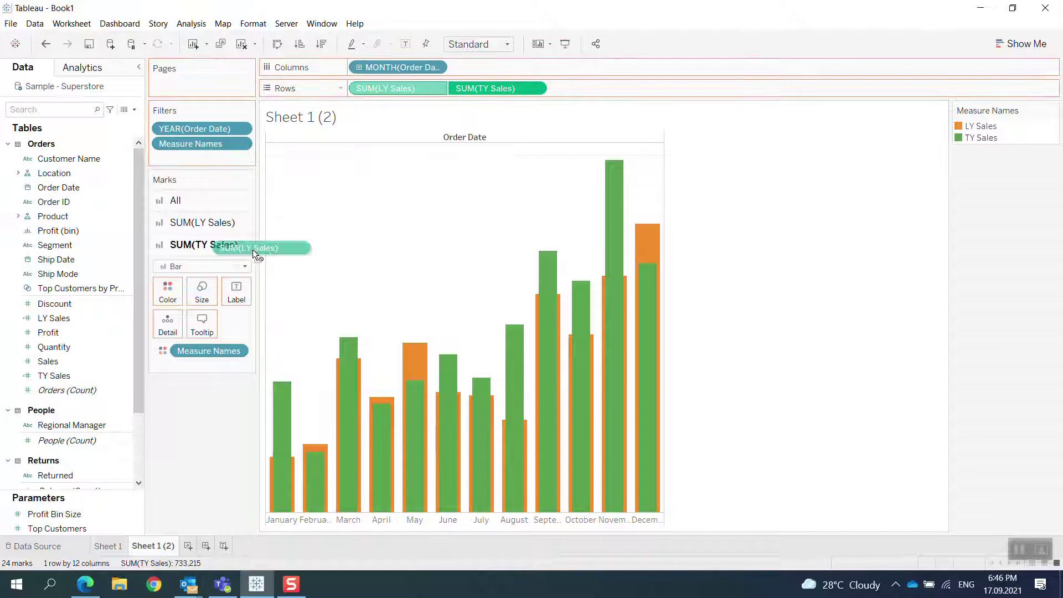
pyautogui.moveTo(485, 88); pyautogui.dragTo(237, 296)
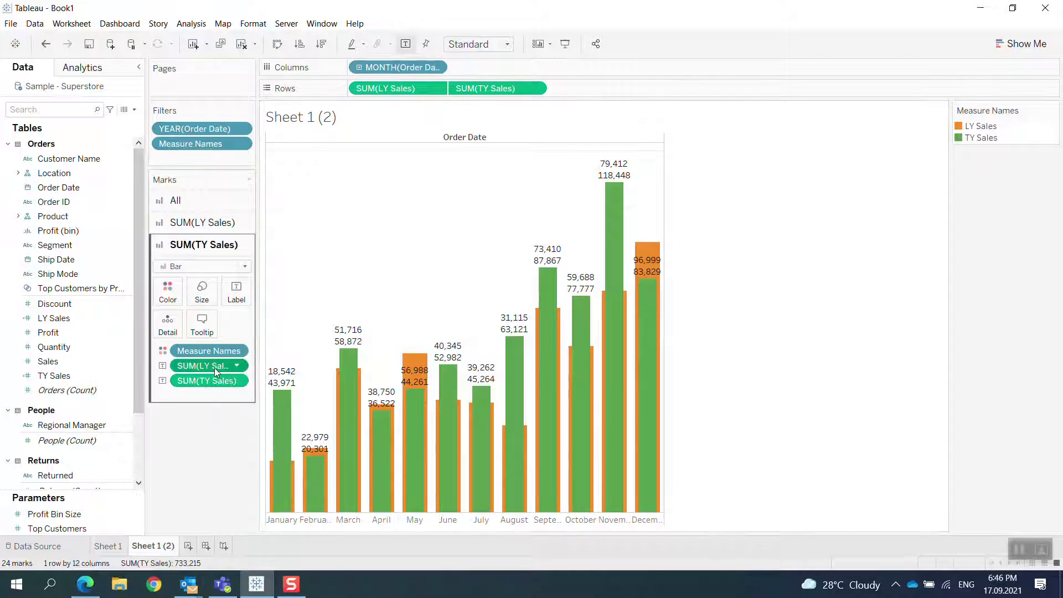
pyautogui.moveTo(208, 366); pyautogui.dragTo(121, 369)
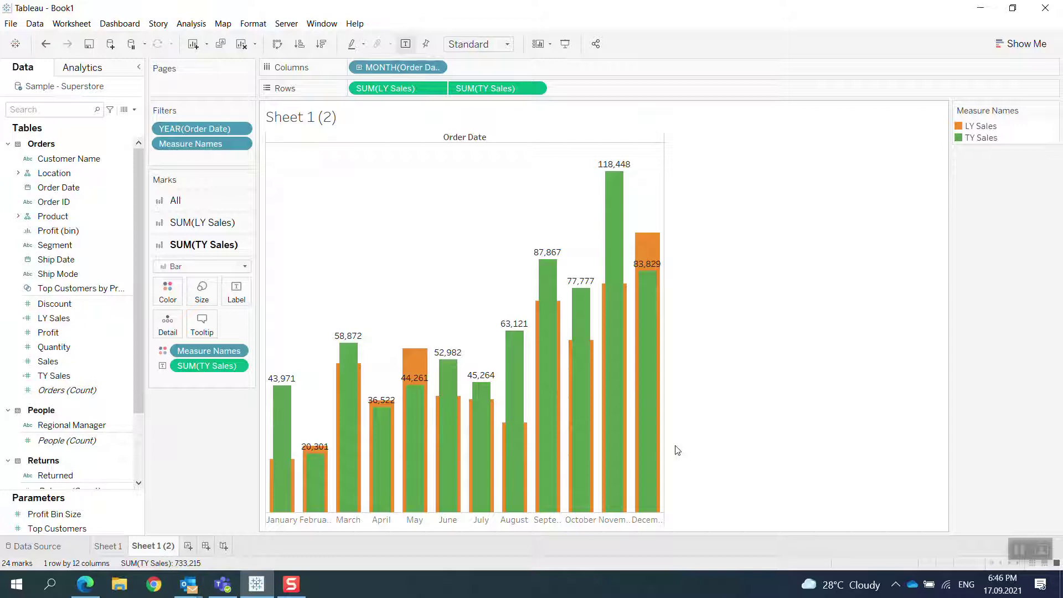
pyautogui.click(1051, 110)
pyautogui.click(1009, 215)
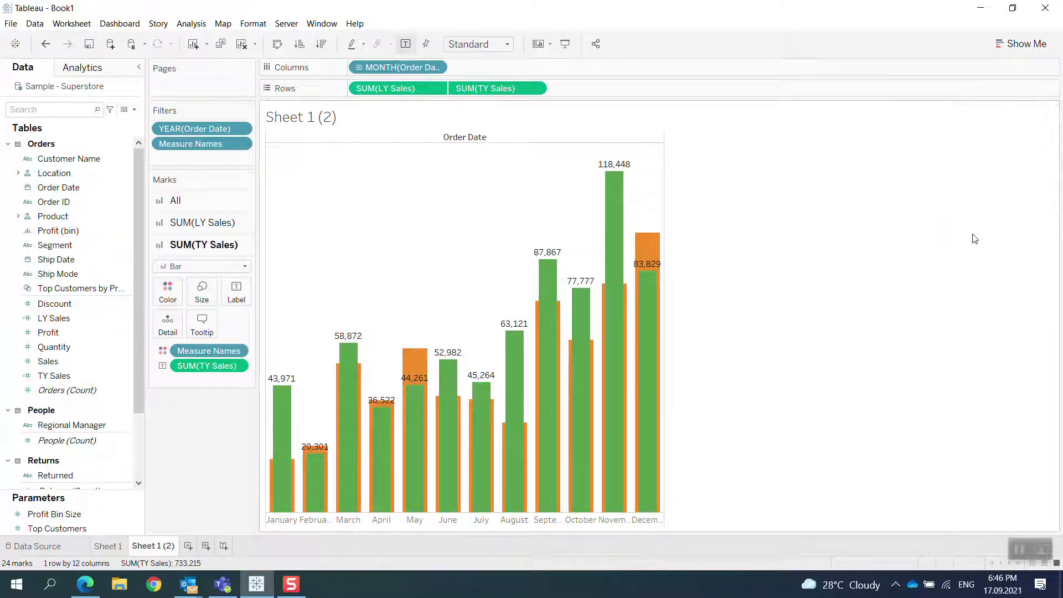
# Step: Duplicate into Sheet 1 (3), drop labels and Measure Names colour, move LY Sales to Detail
pyautogui.rightClick(154, 550)
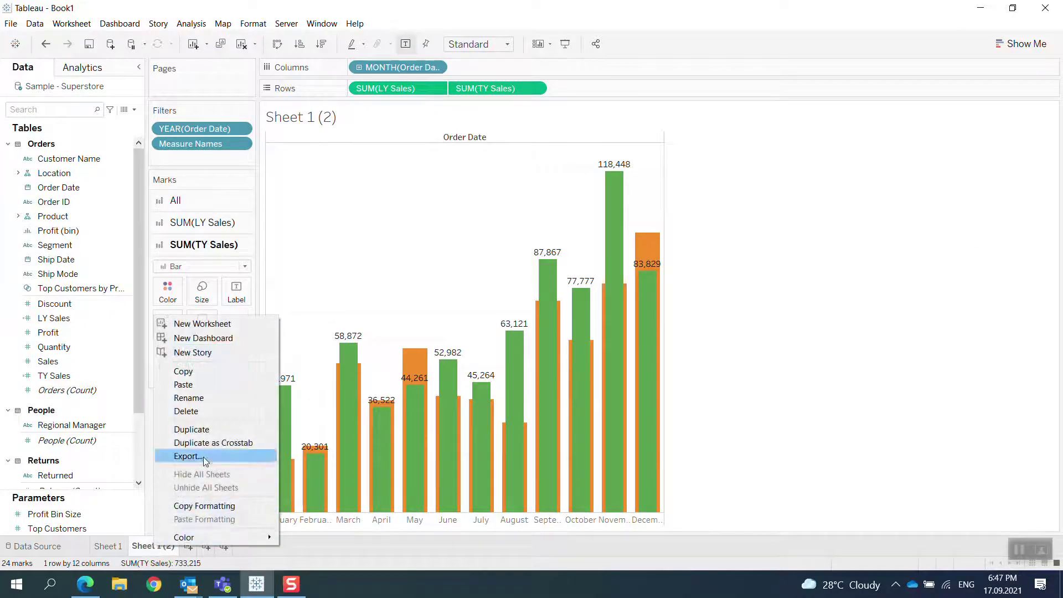
pyautogui.click(199, 429)
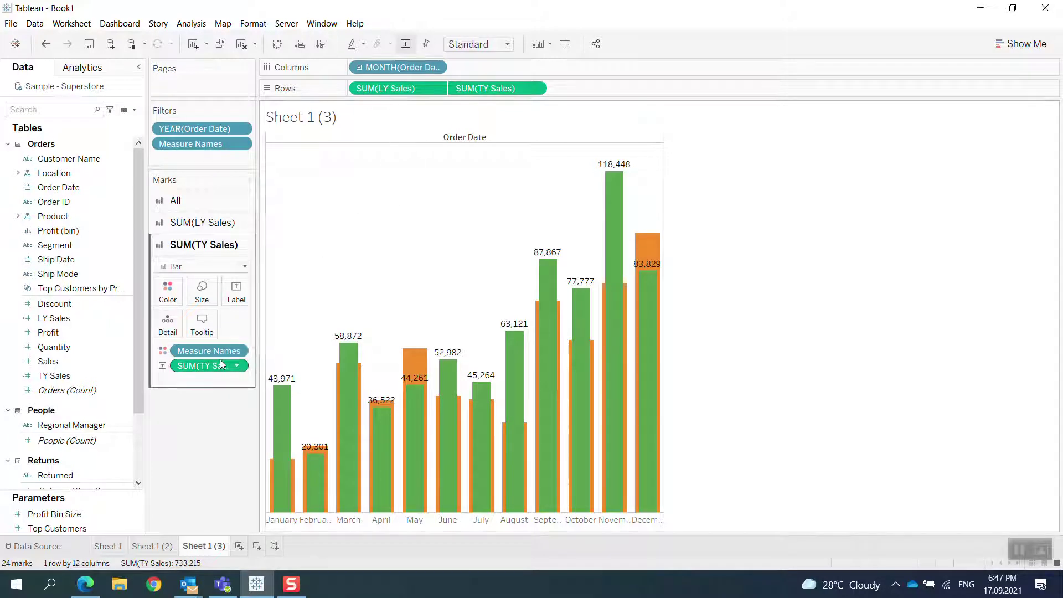
pyautogui.moveTo(208, 366); pyautogui.dragTo(50, 384)
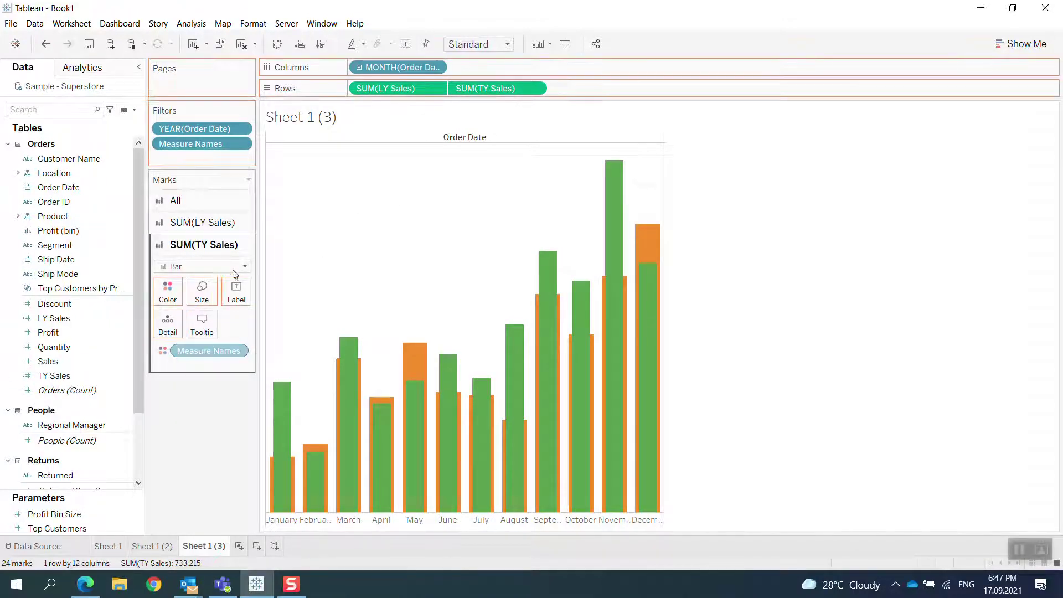
pyautogui.moveTo(199, 350); pyautogui.dragTo(33, 369)
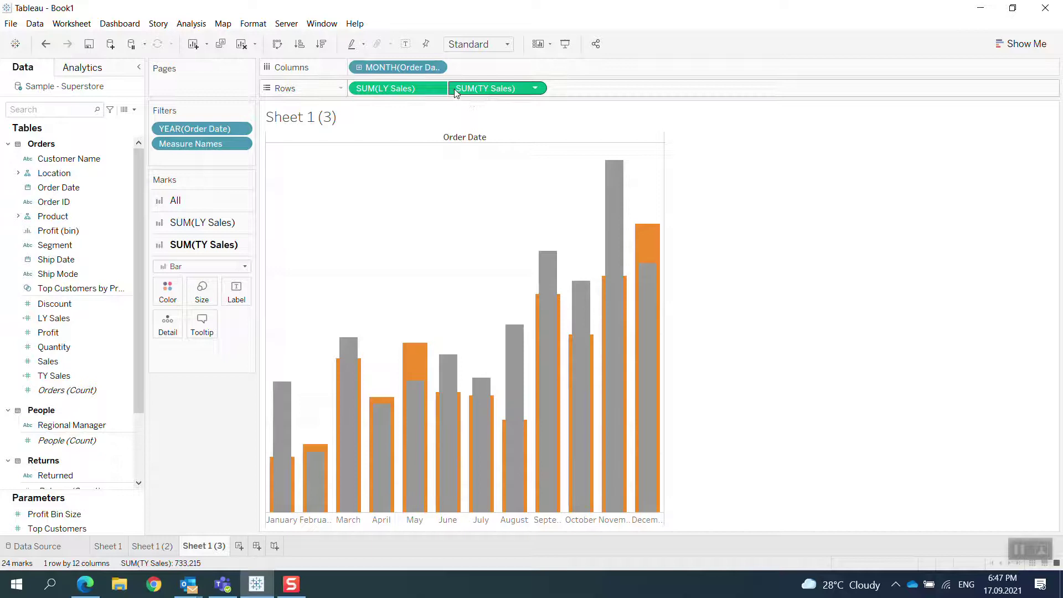
pyautogui.moveTo(400, 91); pyautogui.dragTo(174, 336)
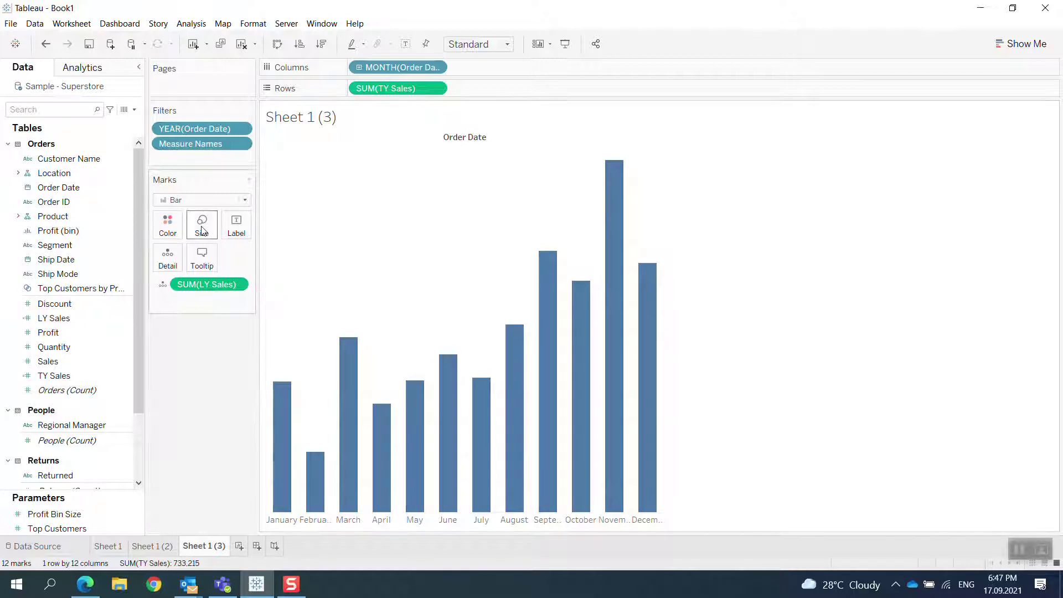
# Step: Colour every month bar green and widen the bars
pyautogui.click(168, 234)
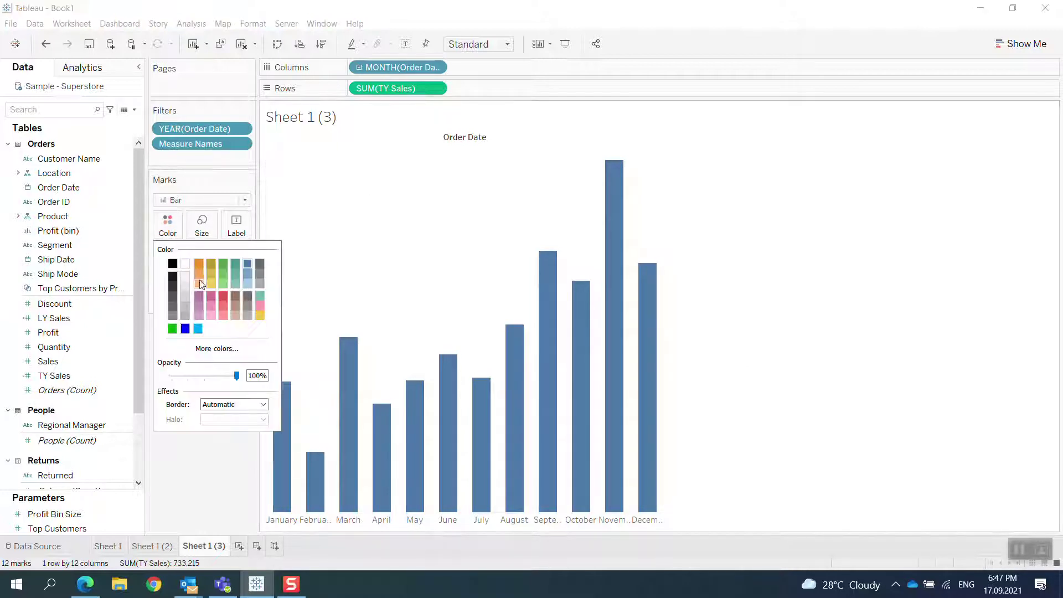
pyautogui.click(173, 329)
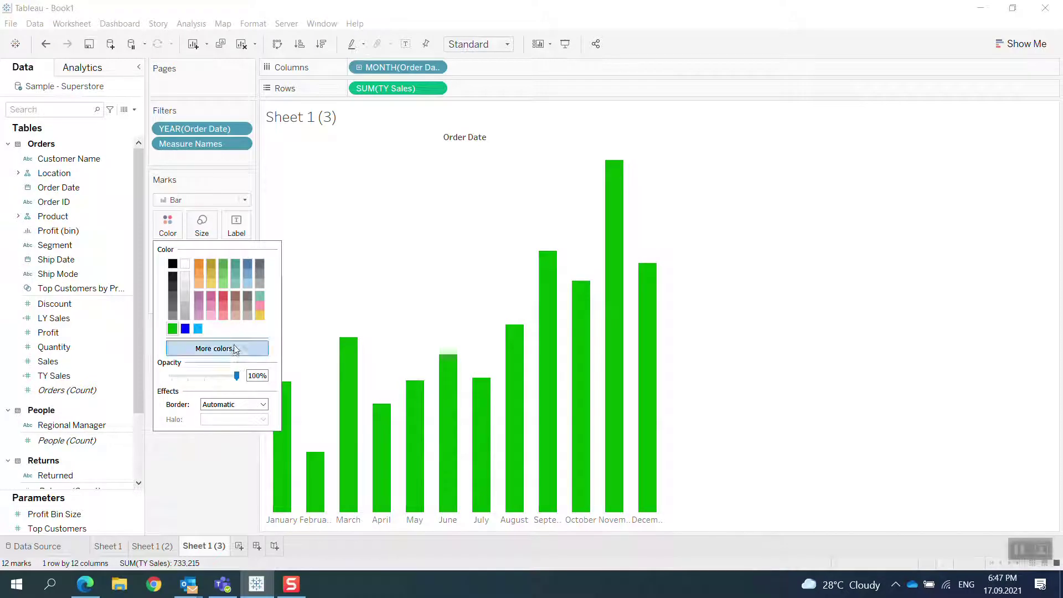
pyautogui.click(202, 226)
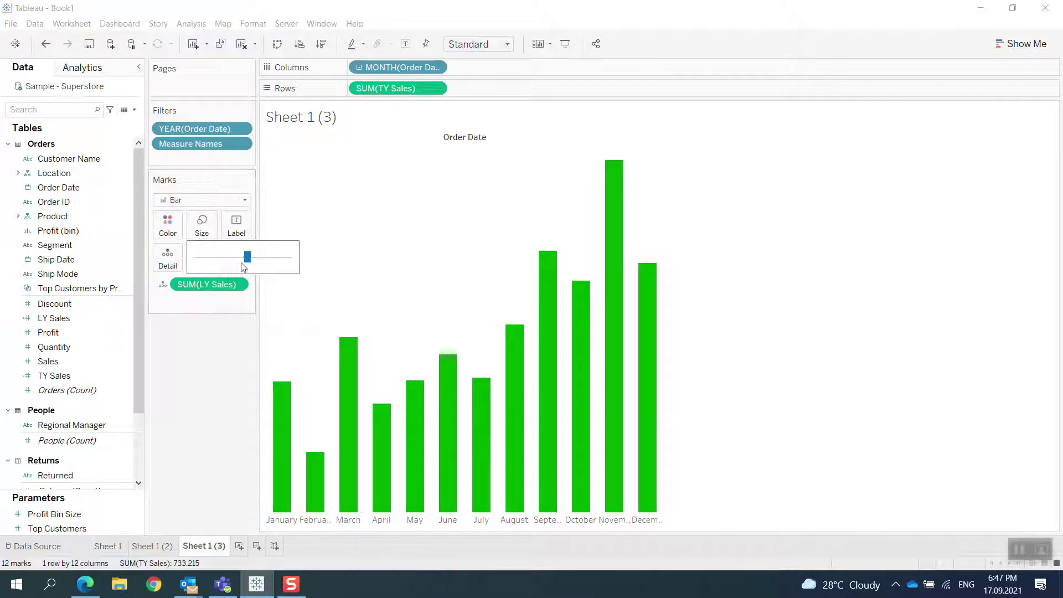
pyautogui.moveTo(246, 257); pyautogui.dragTo(270, 264)
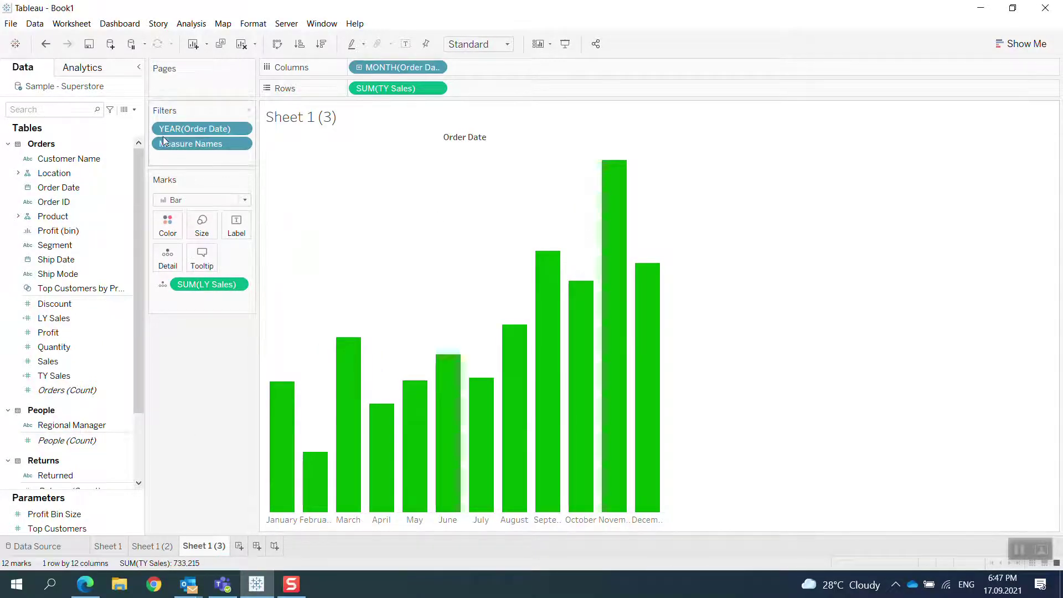
# Step: Add a per-cell reference line at the Sum of LY Sales
pyautogui.click(83, 67)
pyautogui.doubleClick(64, 314)
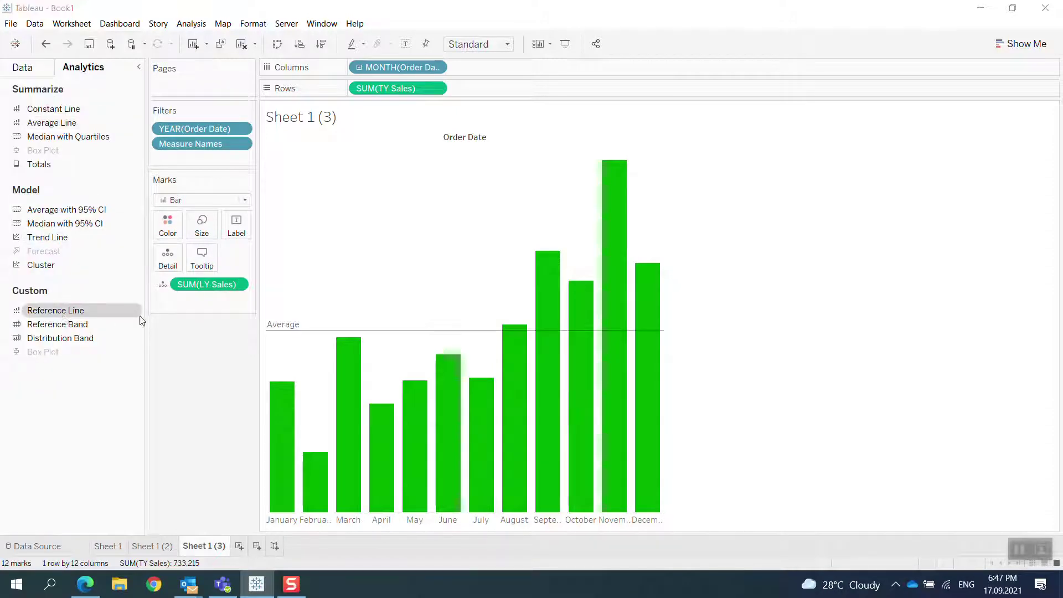
pyautogui.click(509, 224)
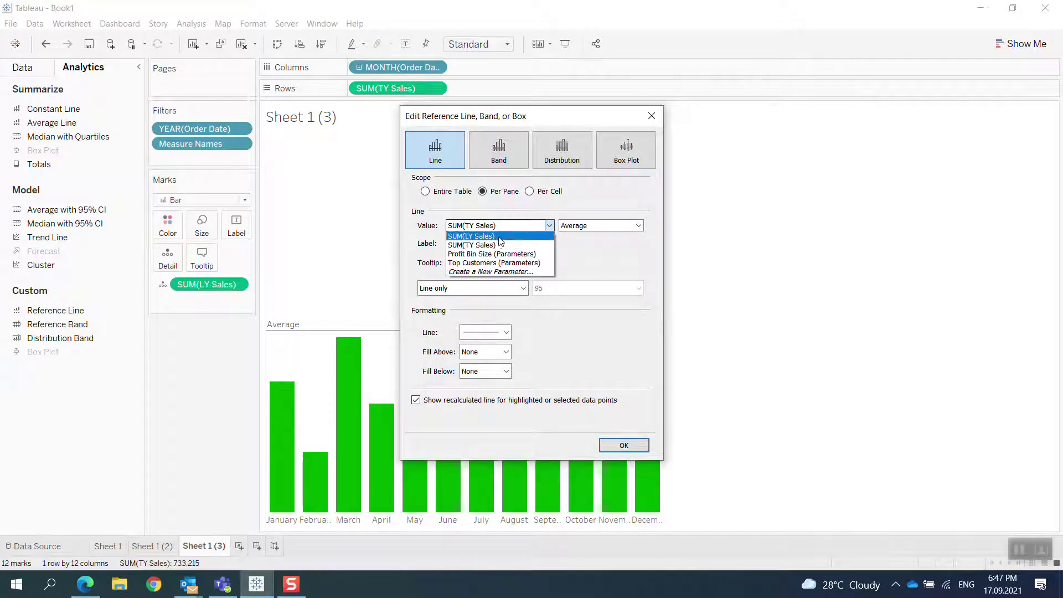
pyautogui.click(471, 236)
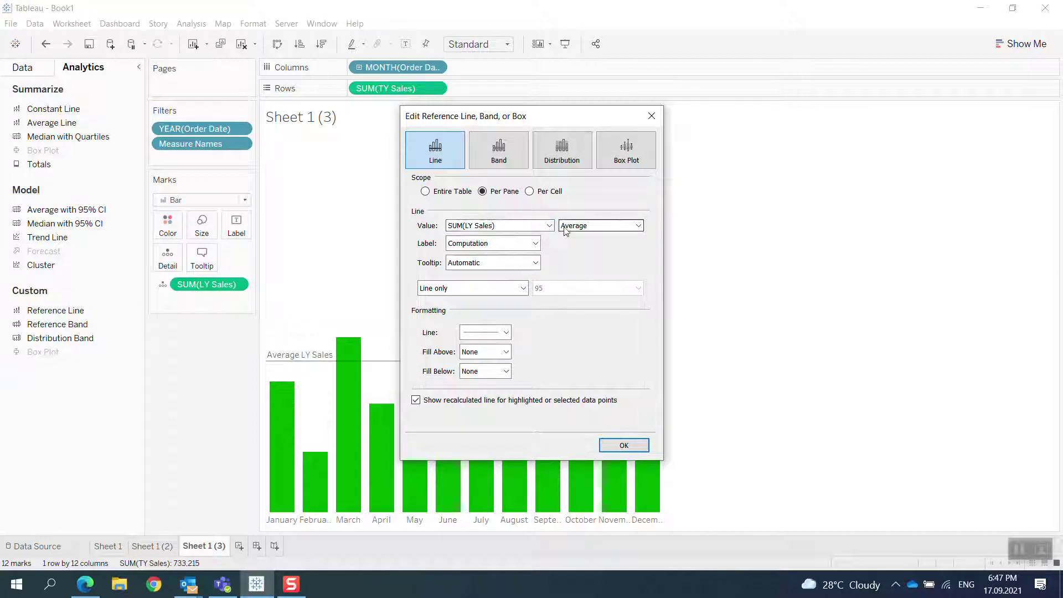
pyautogui.click(572, 225)
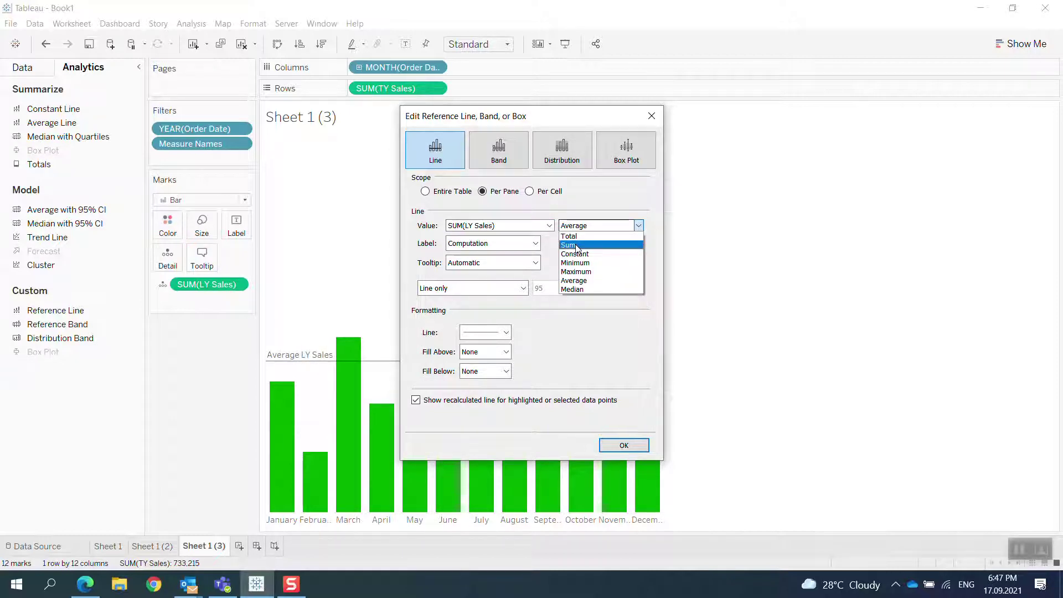
pyautogui.click(577, 245)
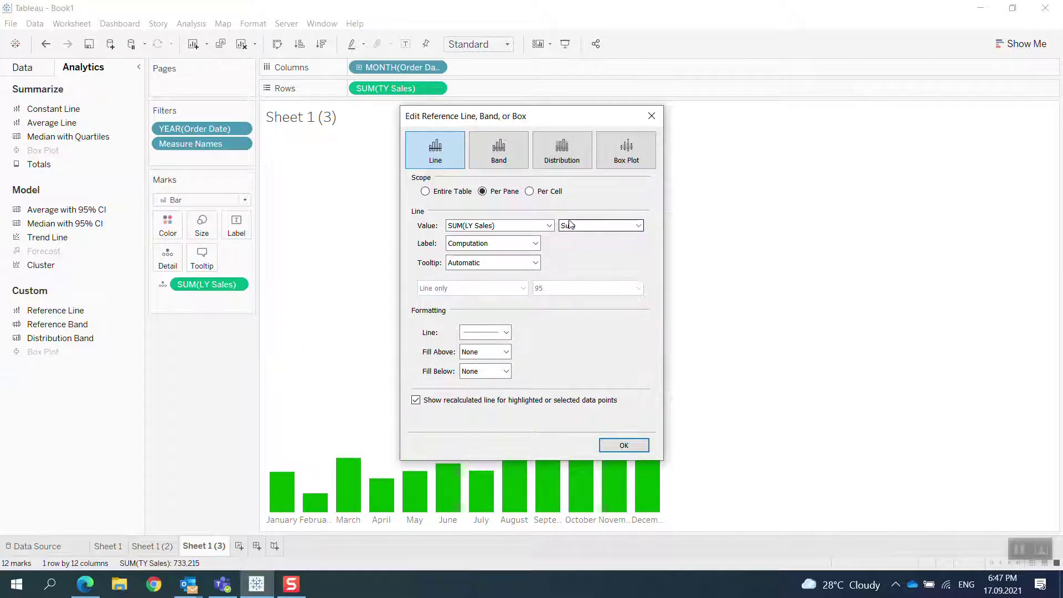
pyautogui.click(530, 192)
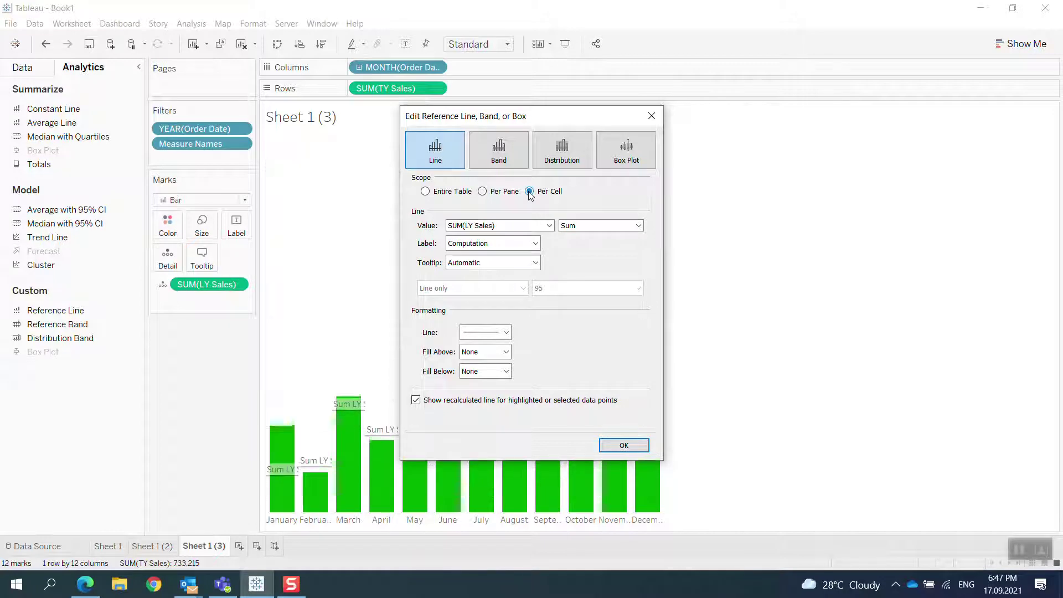
# Step: Label the reference lines with their values and fill below them in light grey
pyautogui.click(487, 243)
pyautogui.click(483, 261)
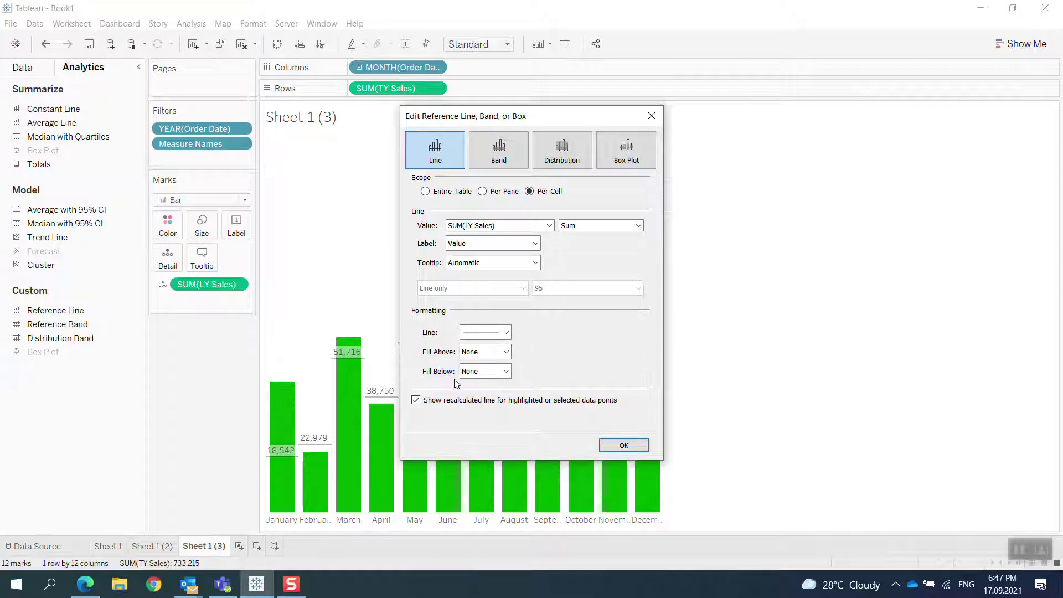
pyautogui.click(490, 371)
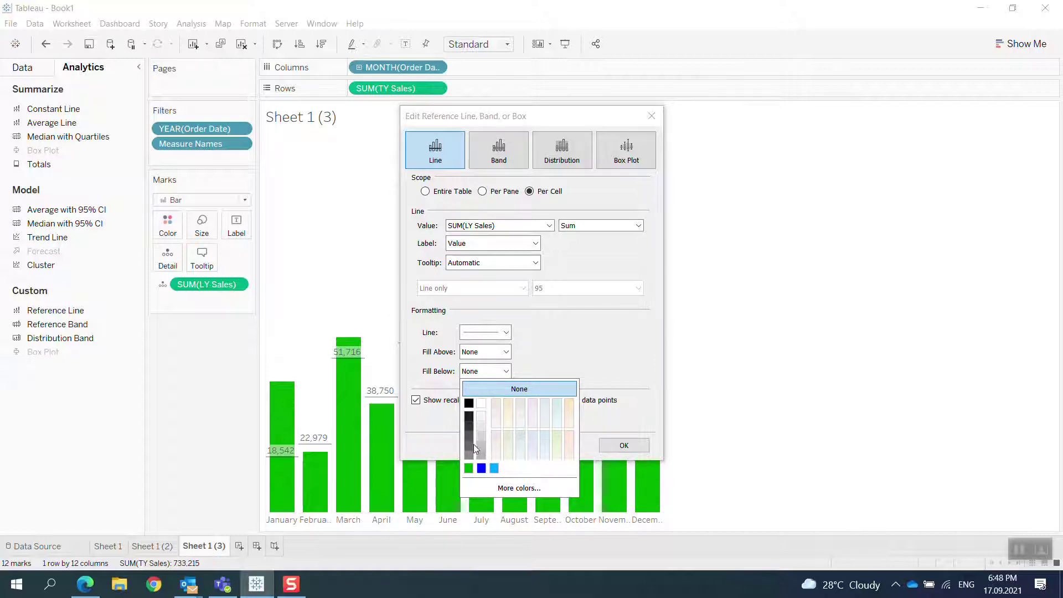
pyautogui.click(480, 430)
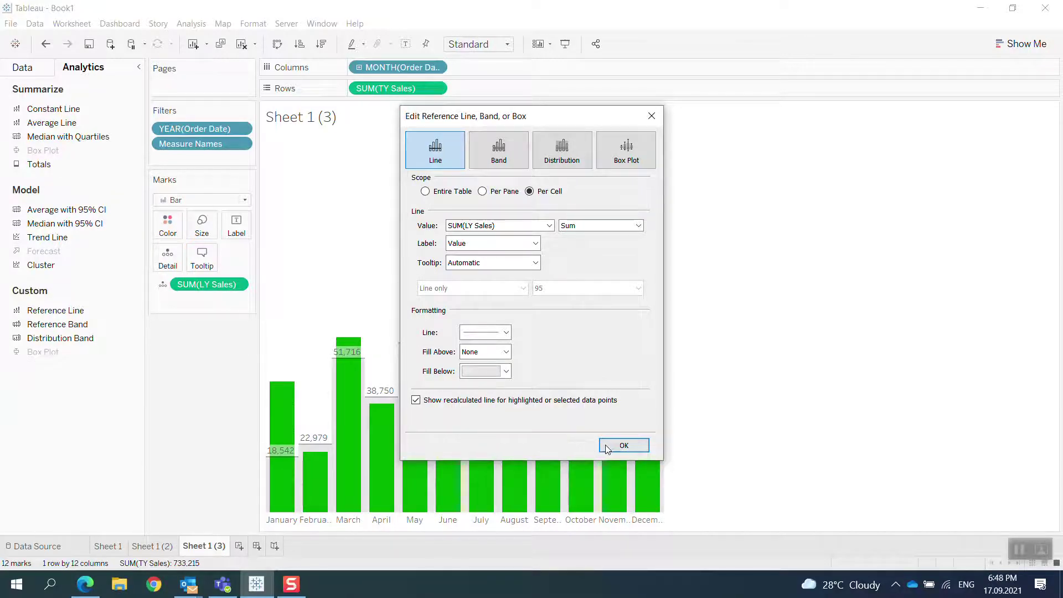
pyautogui.click(623, 444)
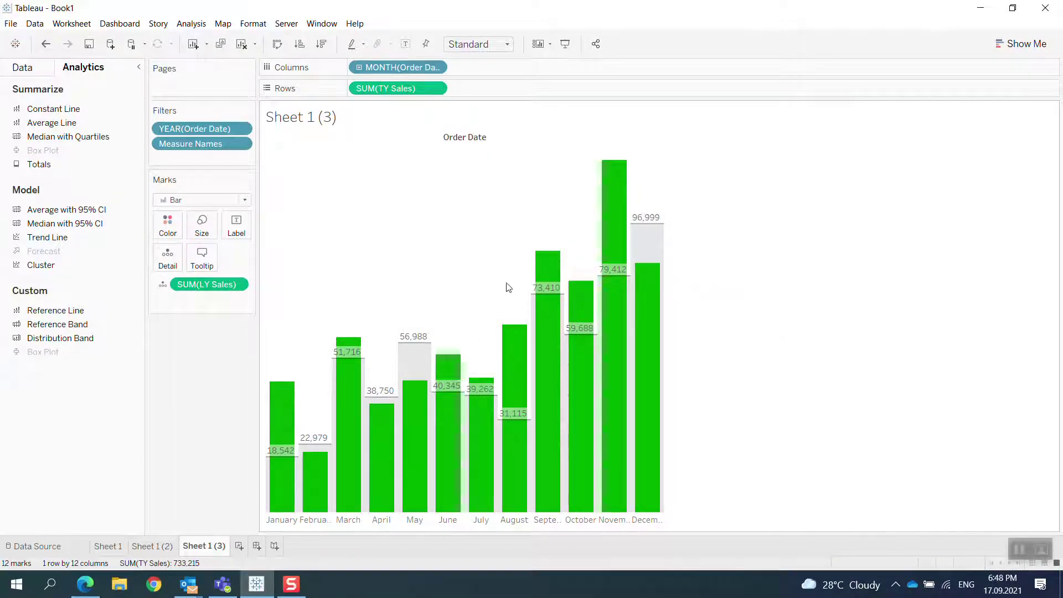
# Step: Edit the December reference line so its fill below changes from light grey to dark grey
pyautogui.rightClick(645, 223)
pyautogui.click(675, 247)
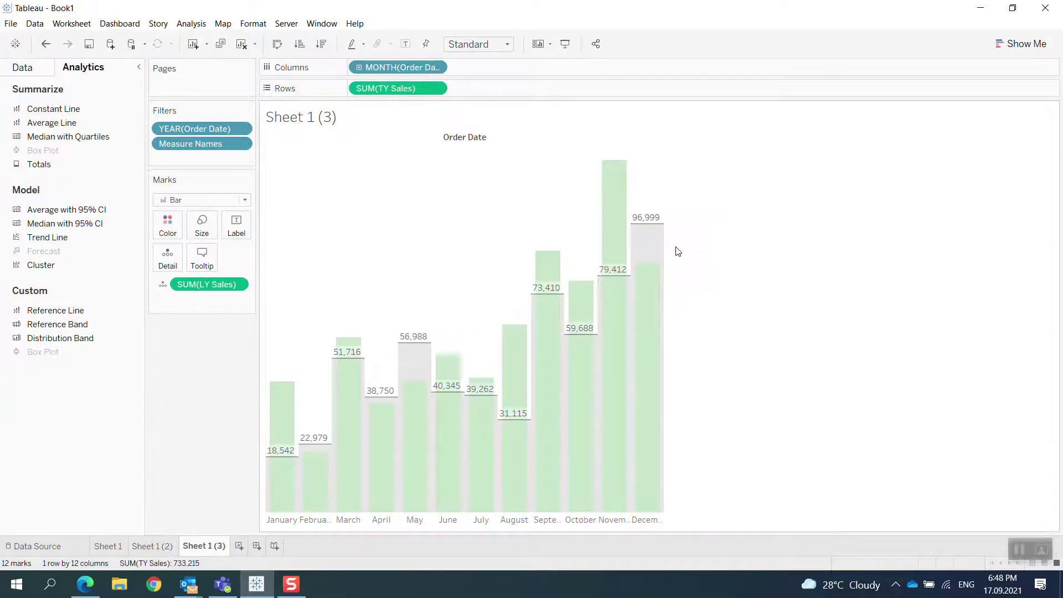
pyautogui.rightClick(655, 228)
pyautogui.click(665, 234)
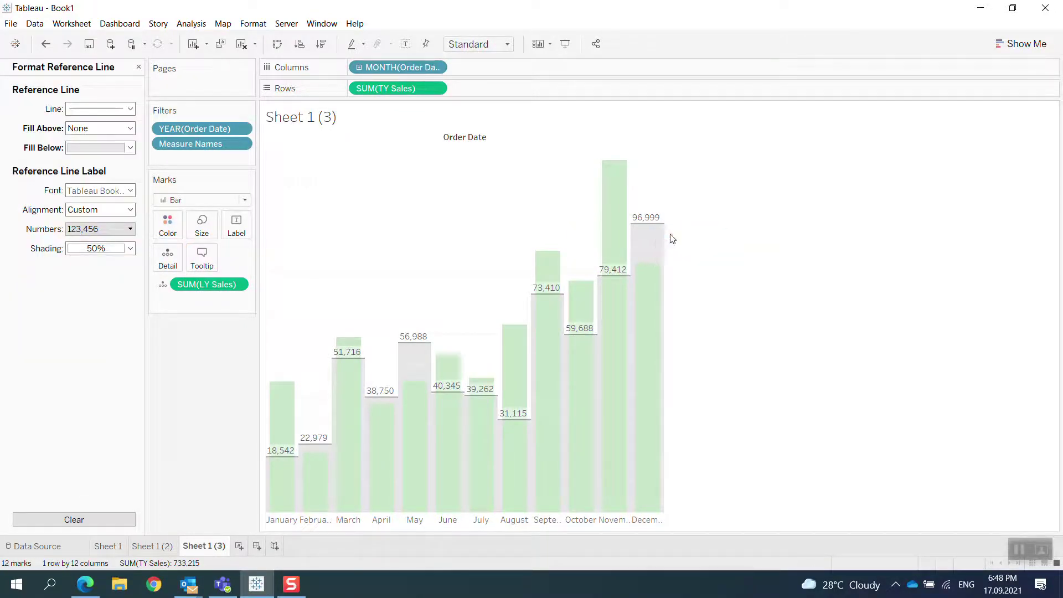
pyautogui.click(489, 369)
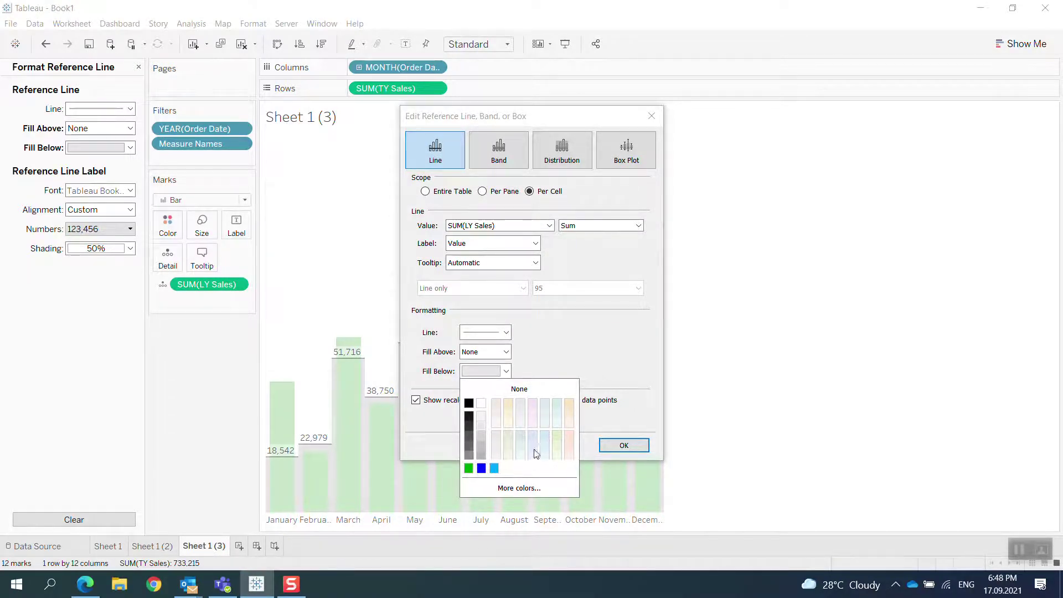
pyautogui.click(470, 449)
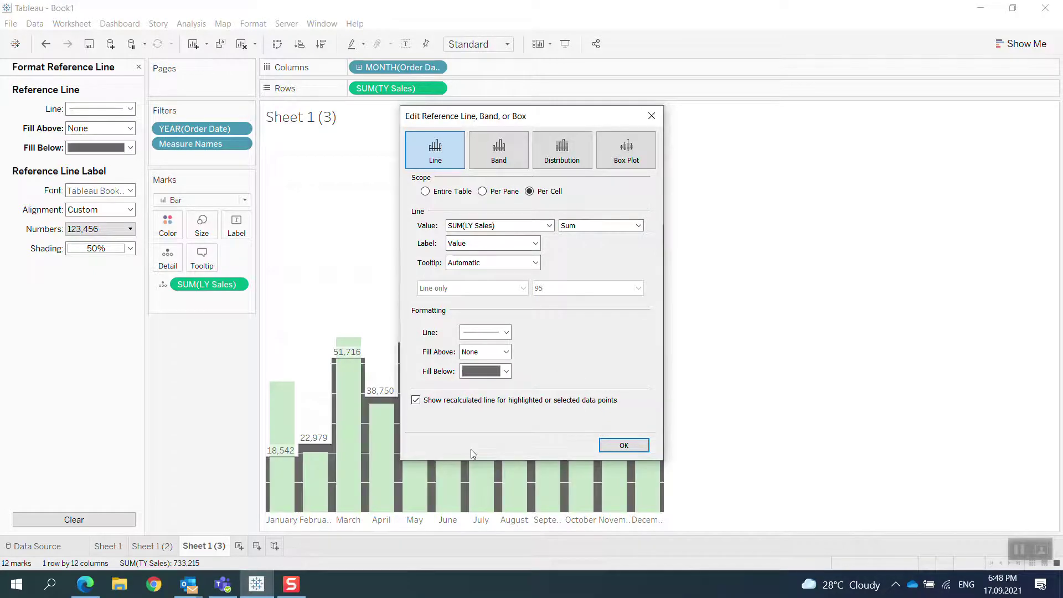
pyautogui.click(620, 446)
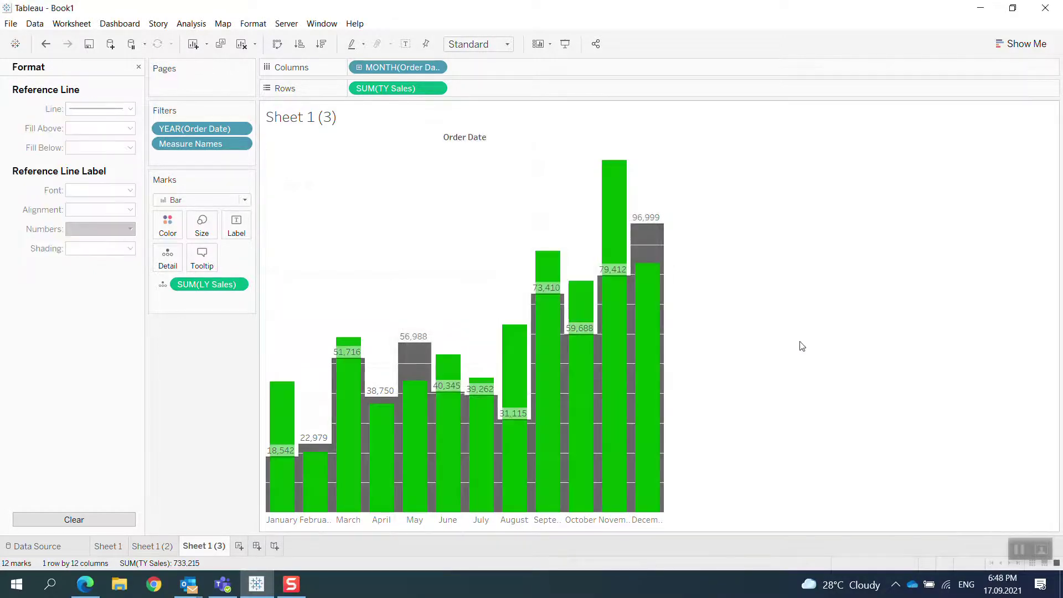